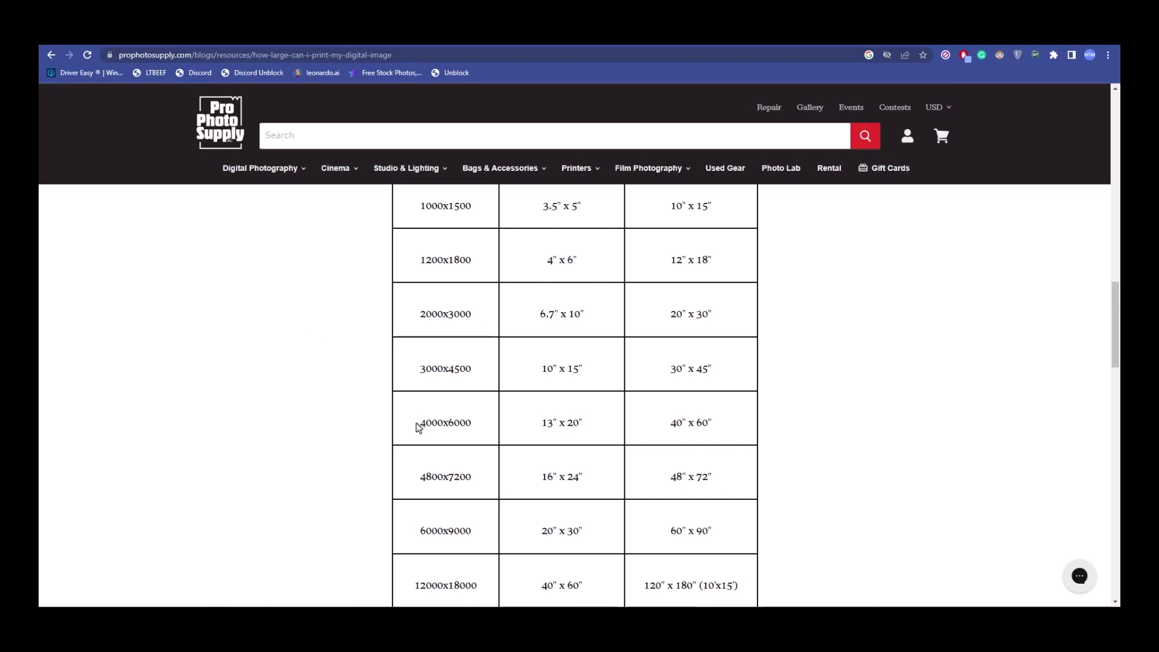
- Highlight the 4000x6000 pixel size and its matching print sizes in the reference table
{"action": "left_click_drag", "start_coordinate": [418, 424], "coordinate": [483, 426]}
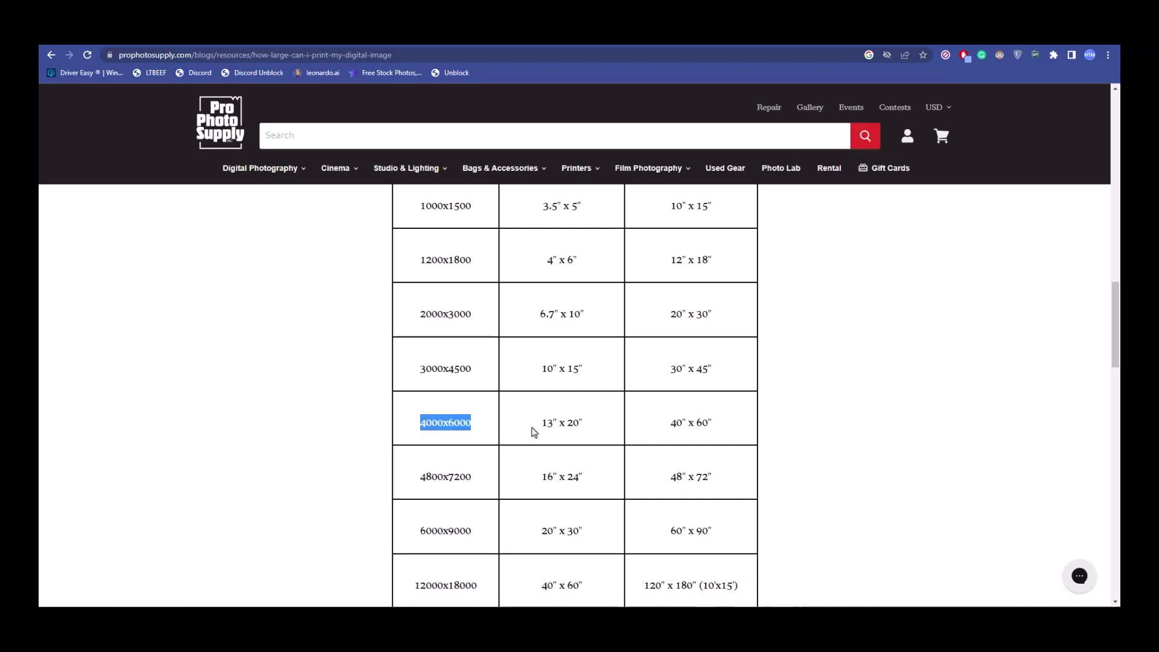
{"action": "left_click_drag", "start_coordinate": [533, 428], "coordinate": [723, 429]}
{"action": "left_click", "coordinate": [963, 441]}
{"action": "scroll", "coordinate": [894, 423], "scroll_direction": "up", "scroll_amount": 4}
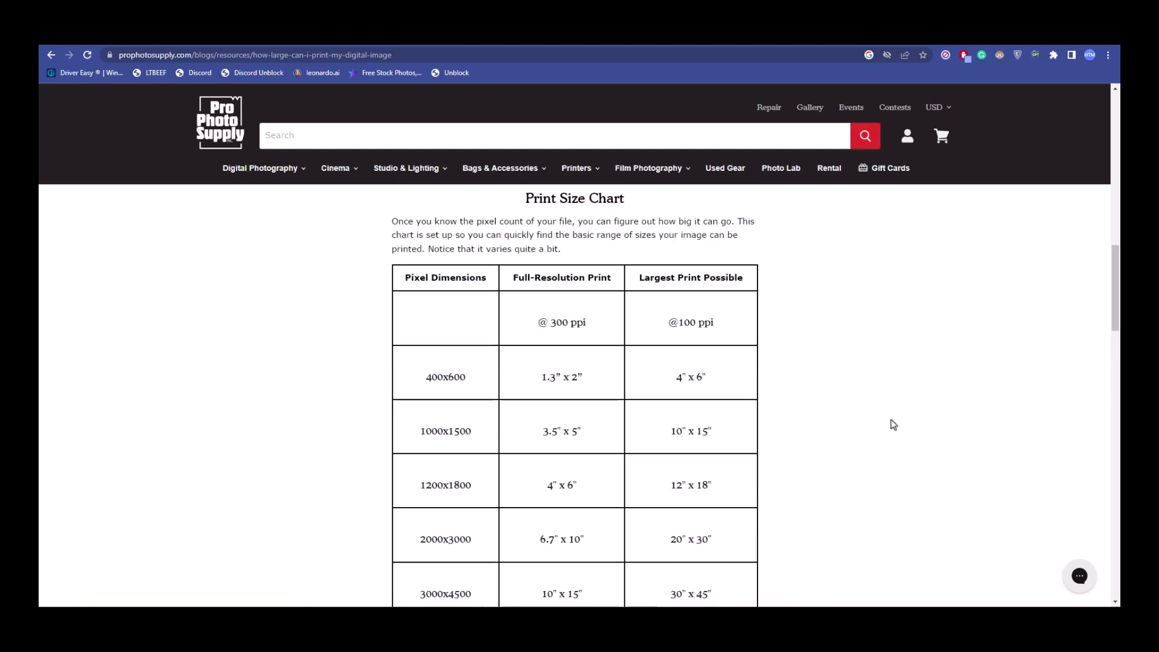
{"action": "scroll", "coordinate": [894, 424], "scroll_direction": "down", "scroll_amount": 1}
{"action": "scroll", "coordinate": [894, 424], "scroll_direction": "down", "scroll_amount": 3}
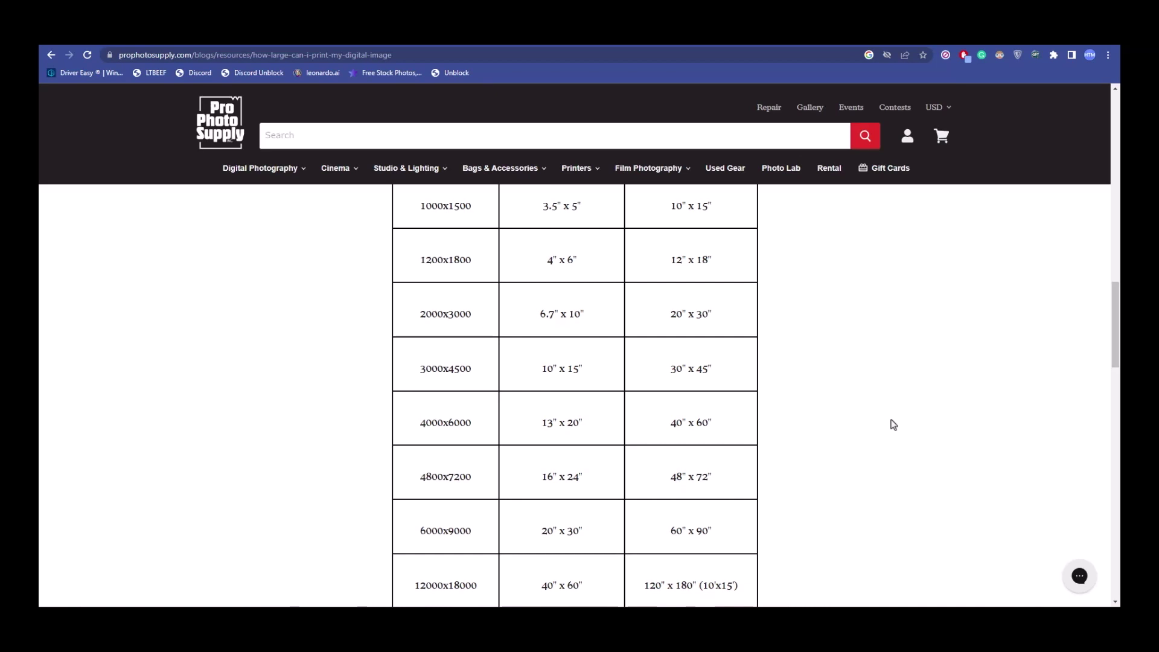
{"action": "left_click_drag", "start_coordinate": [472, 424], "coordinate": [420, 422]}
{"action": "left_click", "coordinate": [486, 419]}
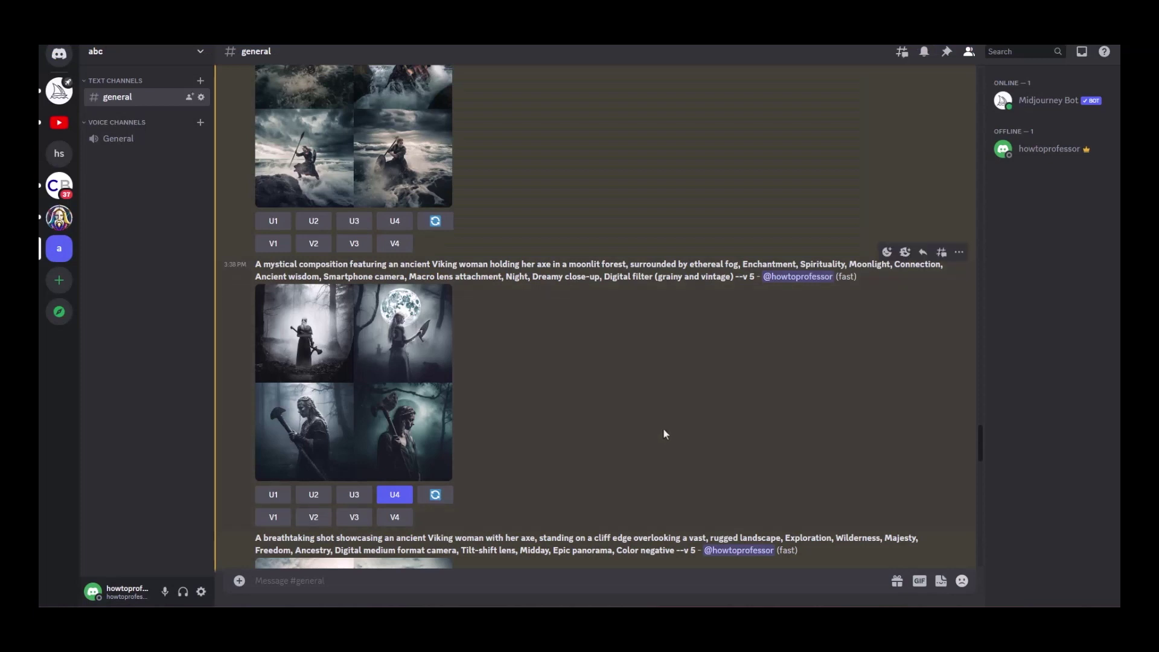
- Upscale the Viking woman image, enlarge it, and choose Save Image
{"action": "scroll", "coordinate": [663, 428], "scroll_direction": "down", "scroll_amount": 3}
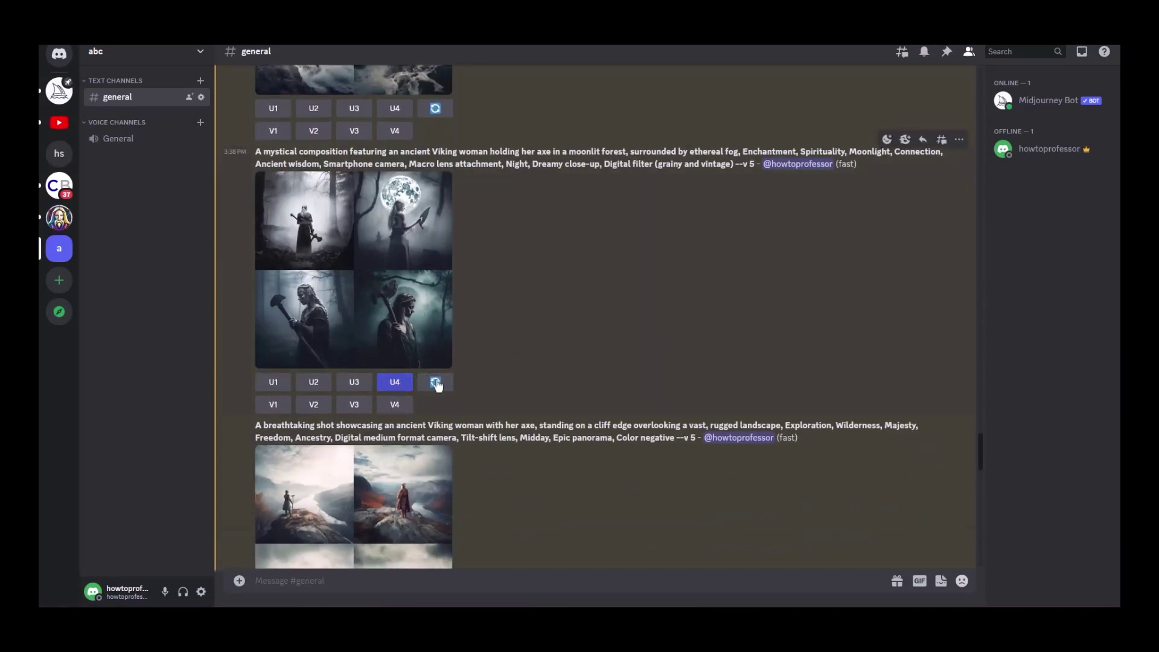
{"action": "left_click", "coordinate": [395, 383]}
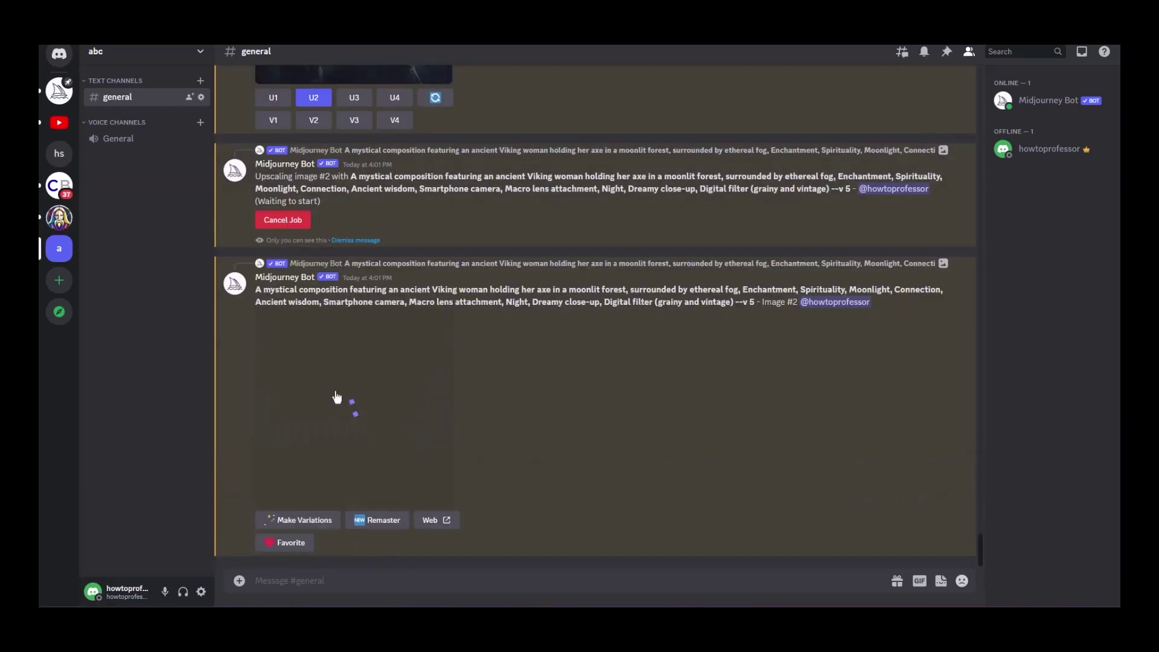
{"action": "mouse_move", "coordinate": [353, 407]}
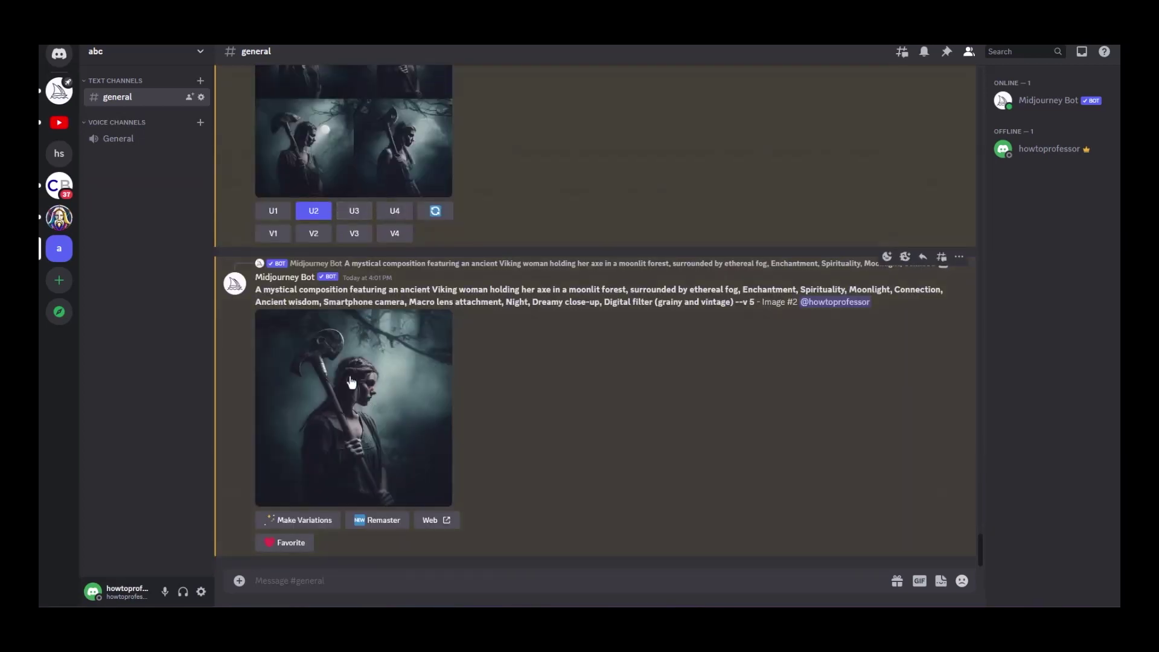
{"action": "left_click", "coordinate": [375, 364]}
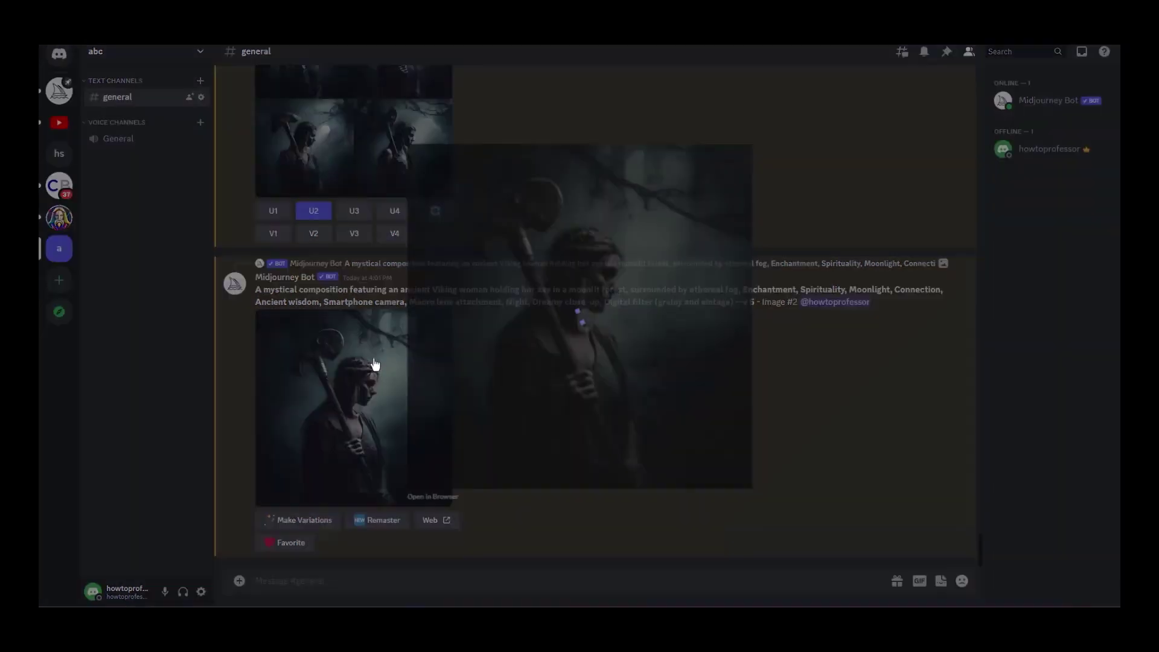
{"action": "right_click", "coordinate": [523, 285]}
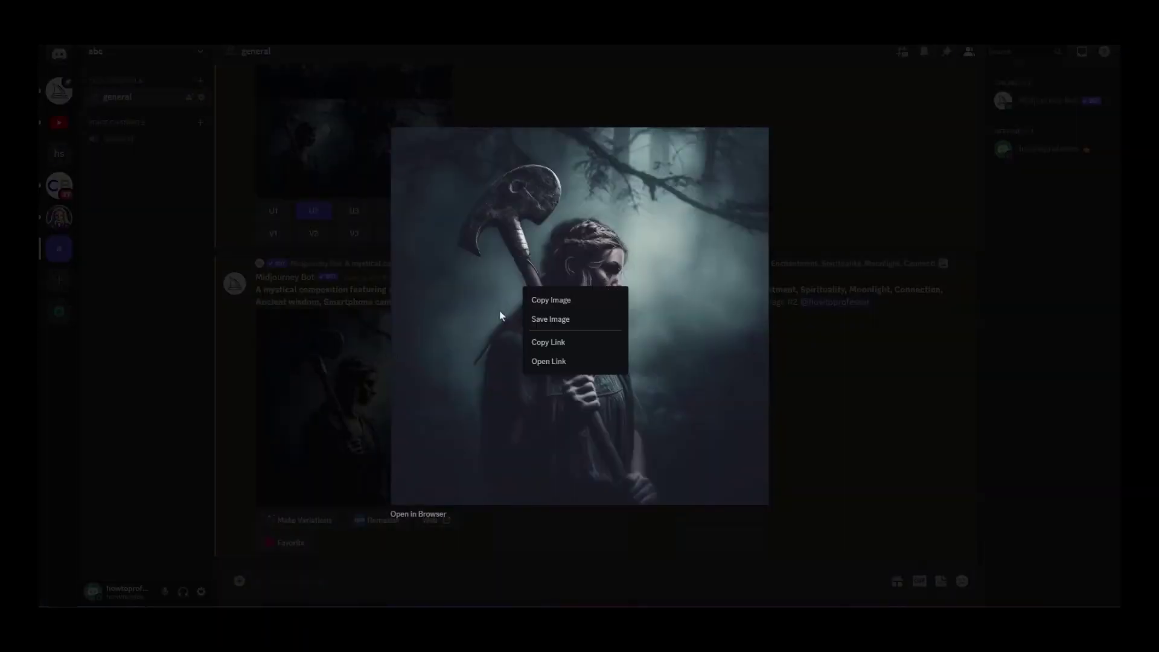
{"action": "left_click", "coordinate": [543, 321]}
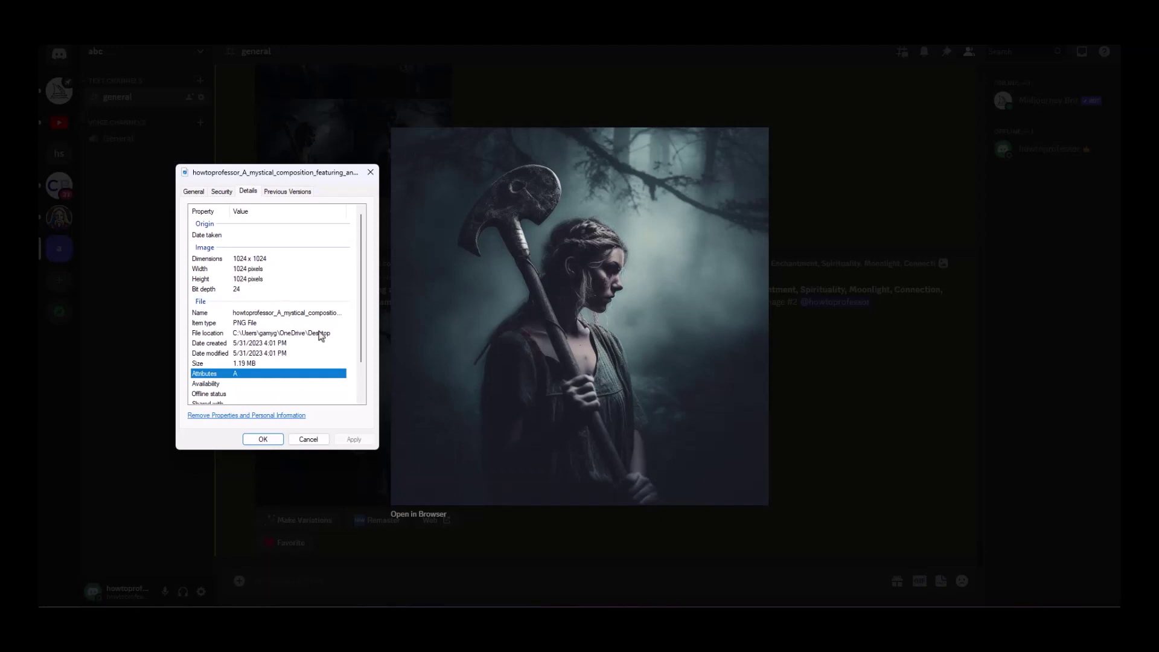
- Close the saved Viking PNG's Properties window after confirming 1024 x 1024 dimensions
{"action": "left_click", "coordinate": [370, 172]}
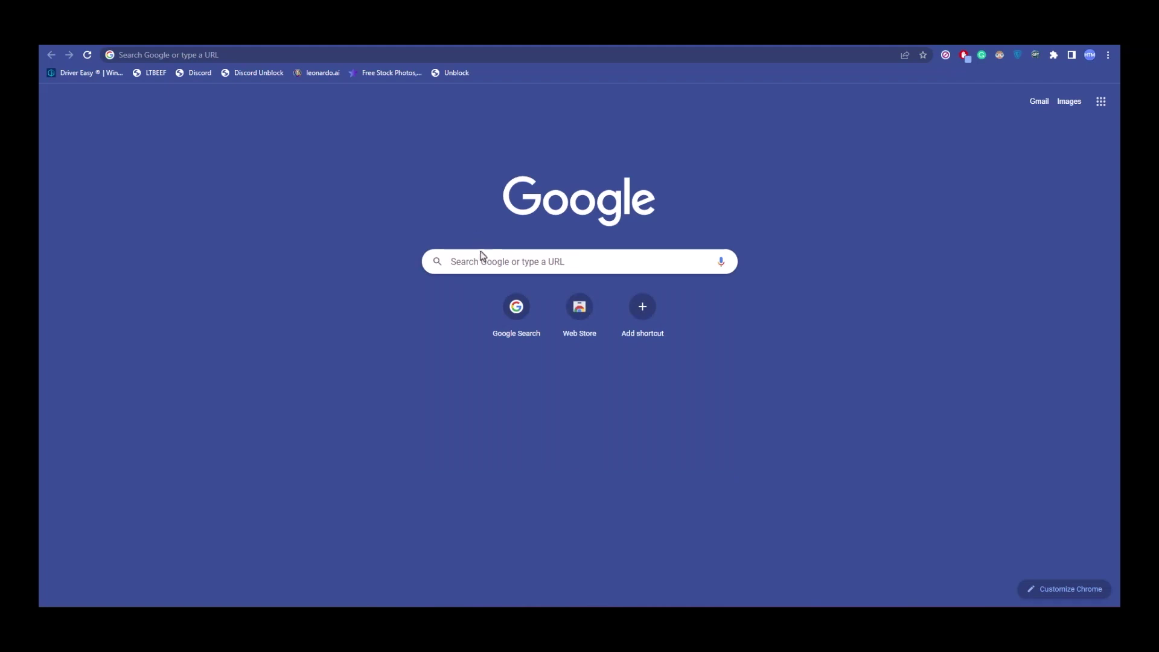
- Find Photopea, load the saved Viking PNG from the computer, and choose Export as JPG
{"action": "left_click", "coordinate": [479, 259]}
{"action": "type", "text": "photopea"}
{"action": "key", "text": "Return"}
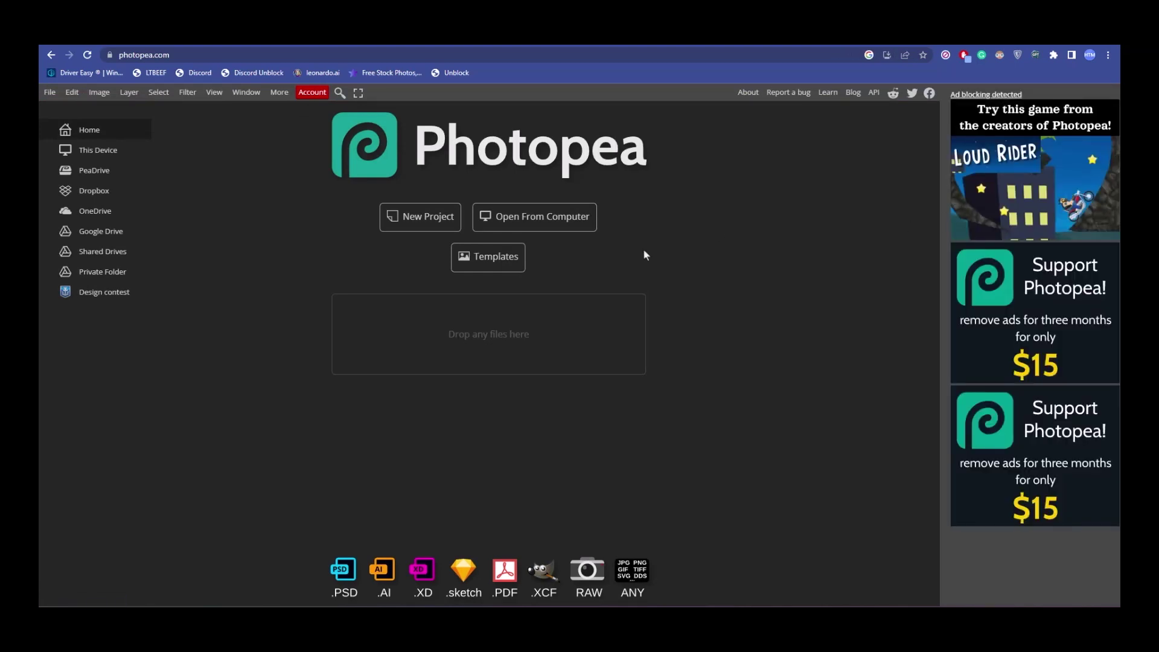
{"action": "left_click", "coordinate": [520, 219]}
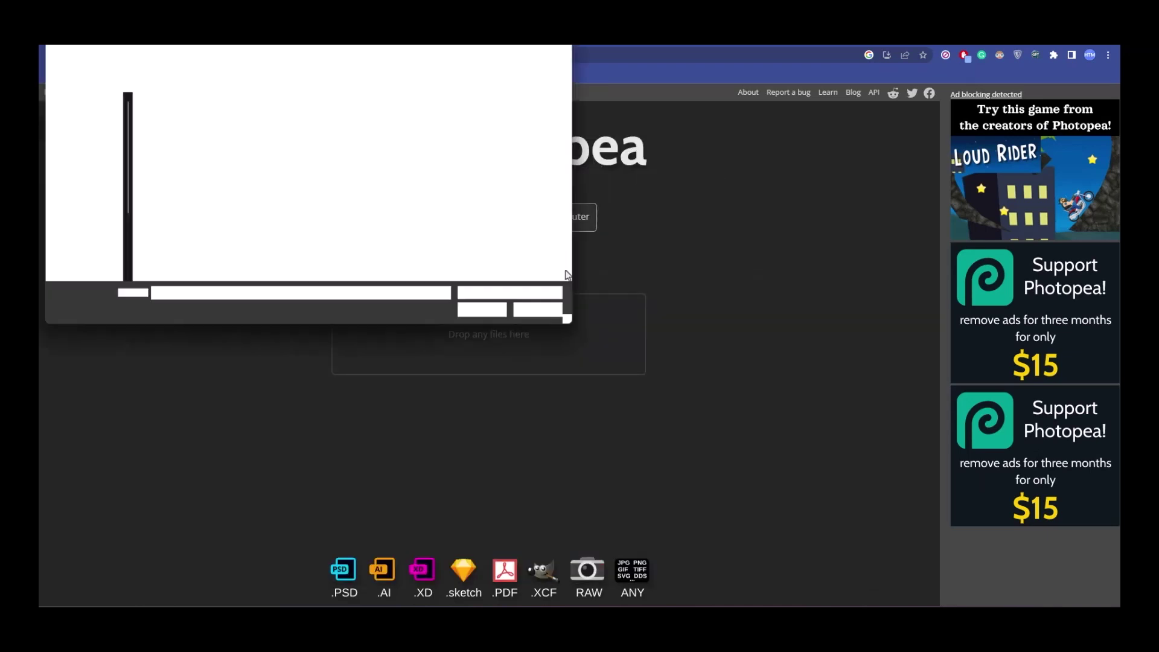
{"action": "right_click", "coordinate": [496, 268]}
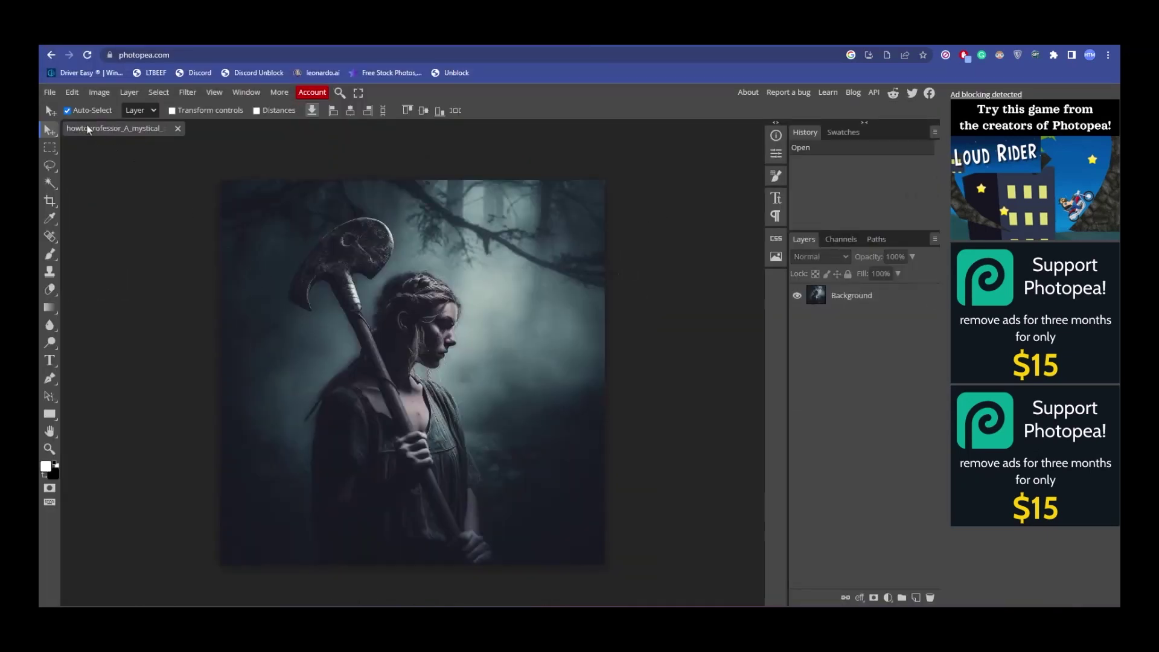
{"action": "left_click", "coordinate": [51, 92]}
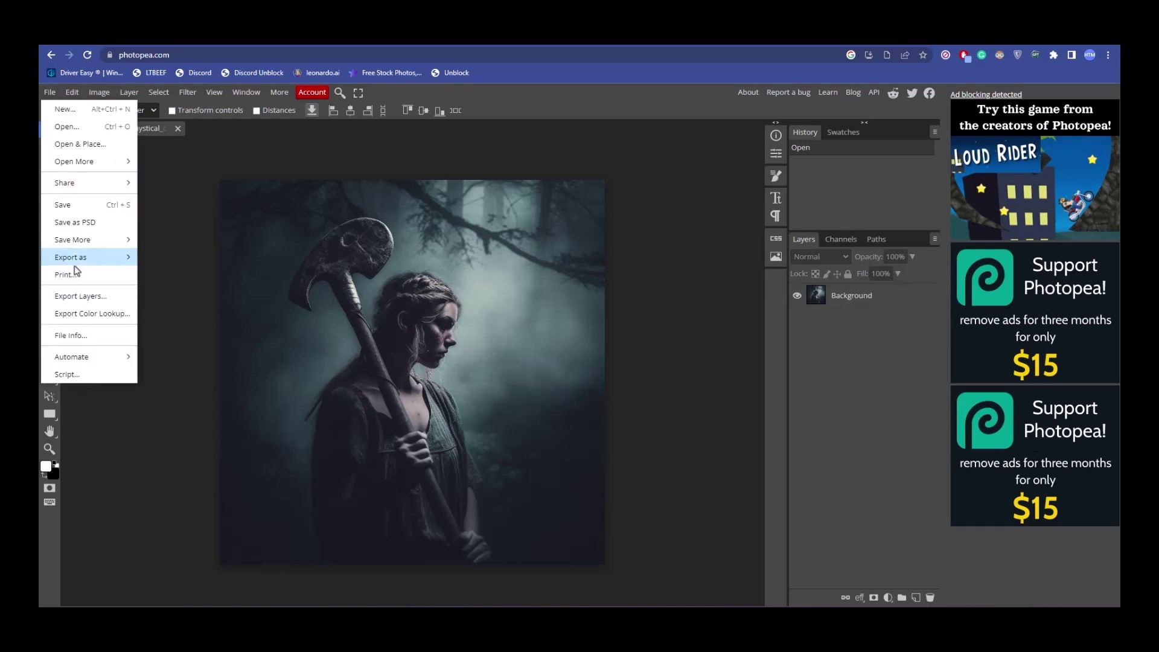
{"action": "mouse_move", "coordinate": [81, 257]}
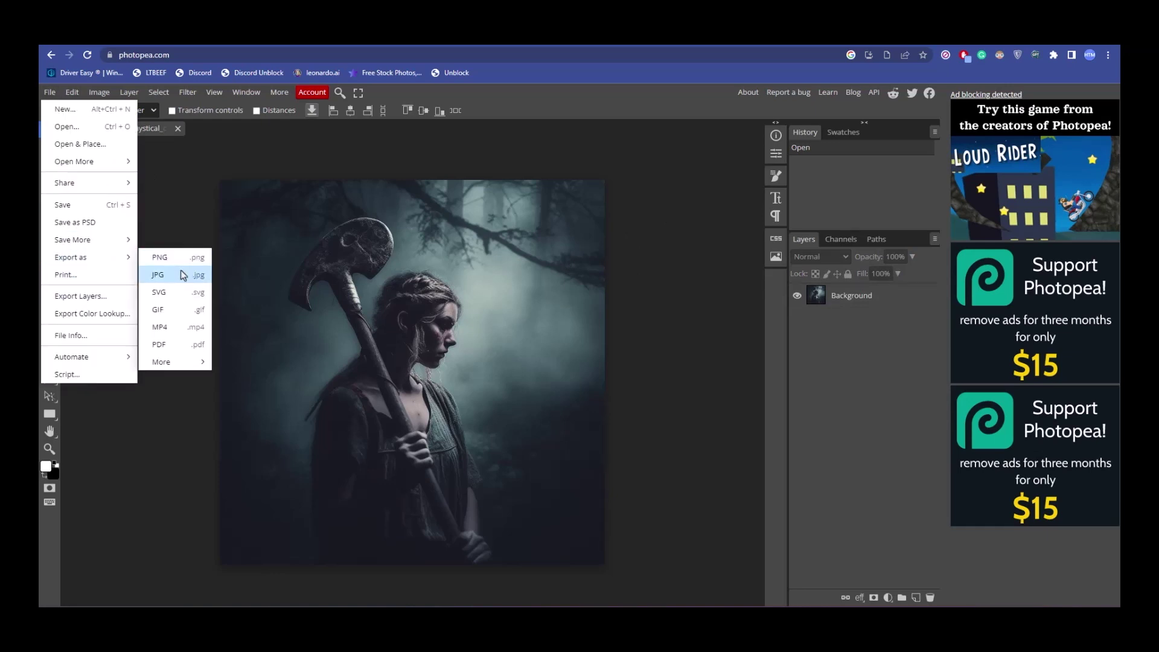
{"action": "left_click", "coordinate": [180, 270]}
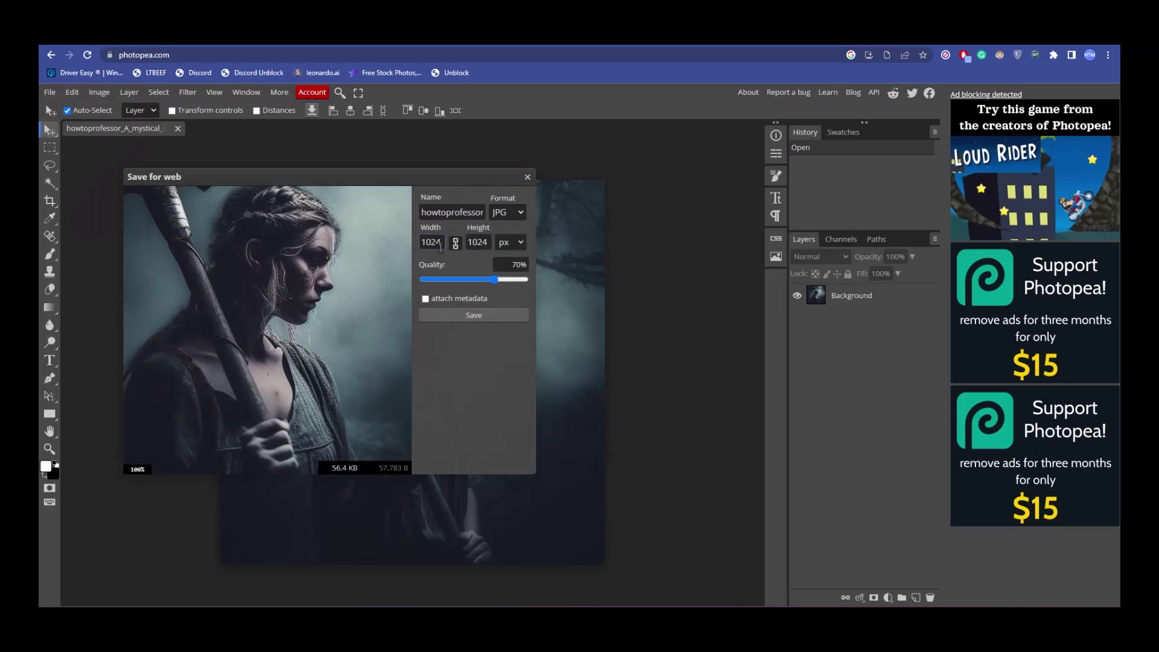
- Set the JPG export width to 4000 px
{"action": "left_click_drag", "start_coordinate": [441, 248], "coordinate": [411, 243]}
{"action": "type", "text": "4000"}
{"action": "key", "text": "Return"}
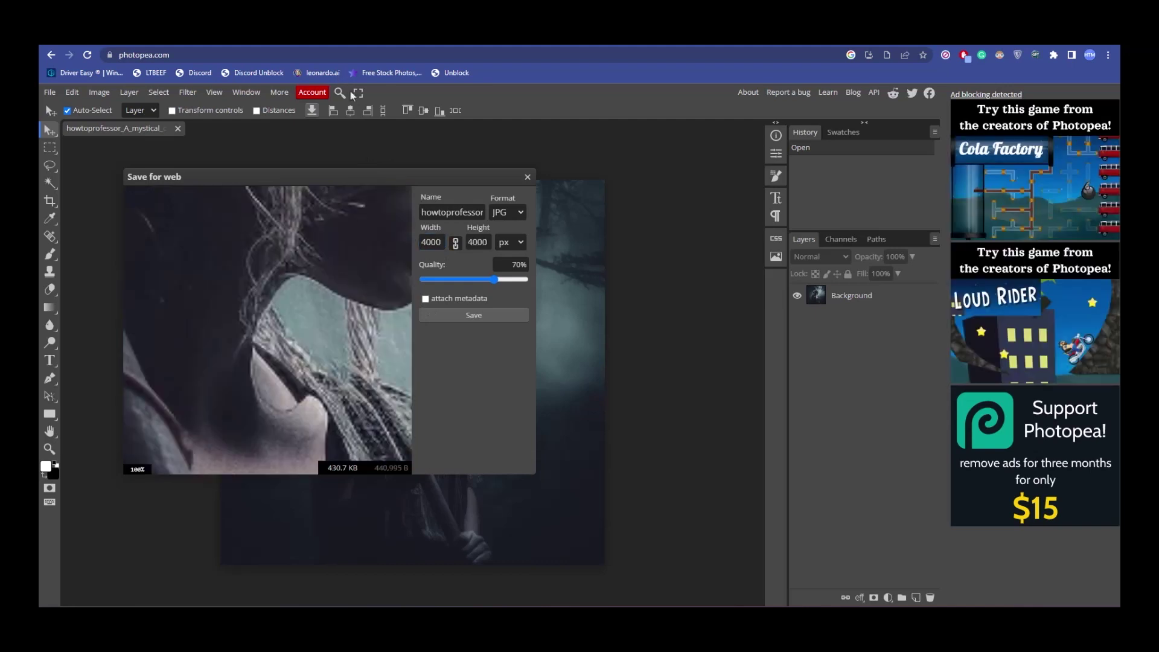
{"action": "scroll", "coordinate": [332, 288], "scroll_direction": "down", "scroll_amount": 2}
{"action": "scroll", "coordinate": [332, 288], "scroll_direction": "down", "scroll_amount": 1}
{"action": "scroll", "coordinate": [332, 287], "scroll_direction": "down", "scroll_amount": 1}
{"action": "scroll", "coordinate": [332, 287], "scroll_direction": "down", "scroll_amount": 1}
{"action": "scroll", "coordinate": [332, 284], "scroll_direction": "up", "scroll_amount": 1}
{"action": "scroll", "coordinate": [336, 248], "scroll_direction": "up", "scroll_amount": 1}
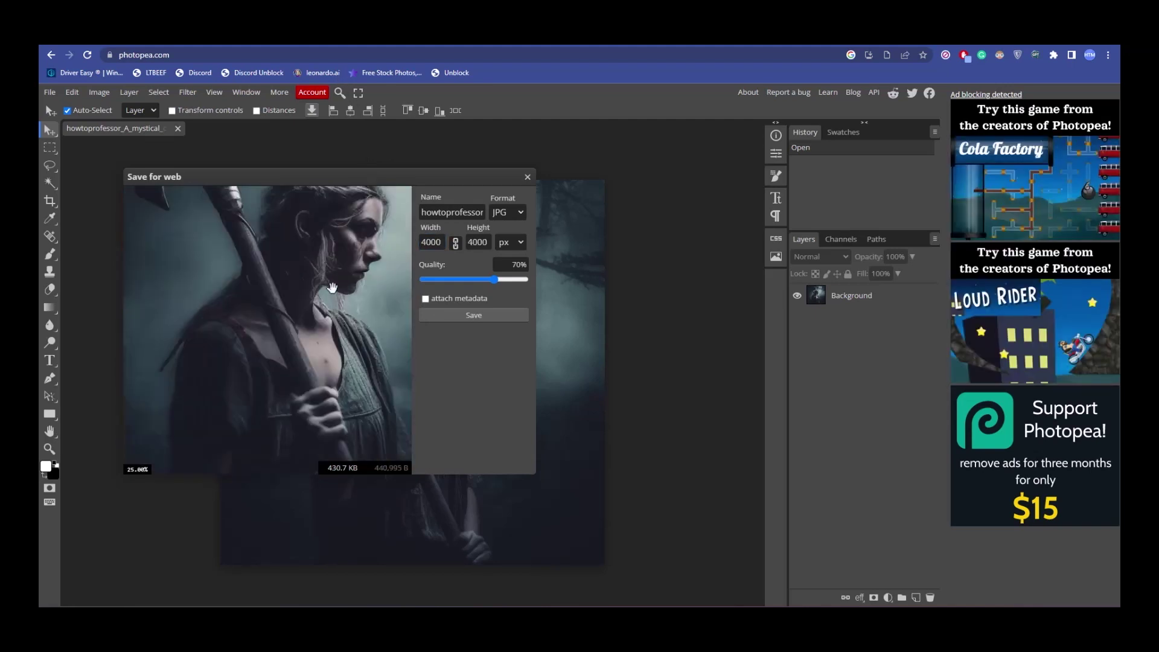
{"action": "scroll", "coordinate": [340, 236], "scroll_direction": "up", "scroll_amount": 1}
{"action": "scroll", "coordinate": [338, 235], "scroll_direction": "up", "scroll_amount": 1}
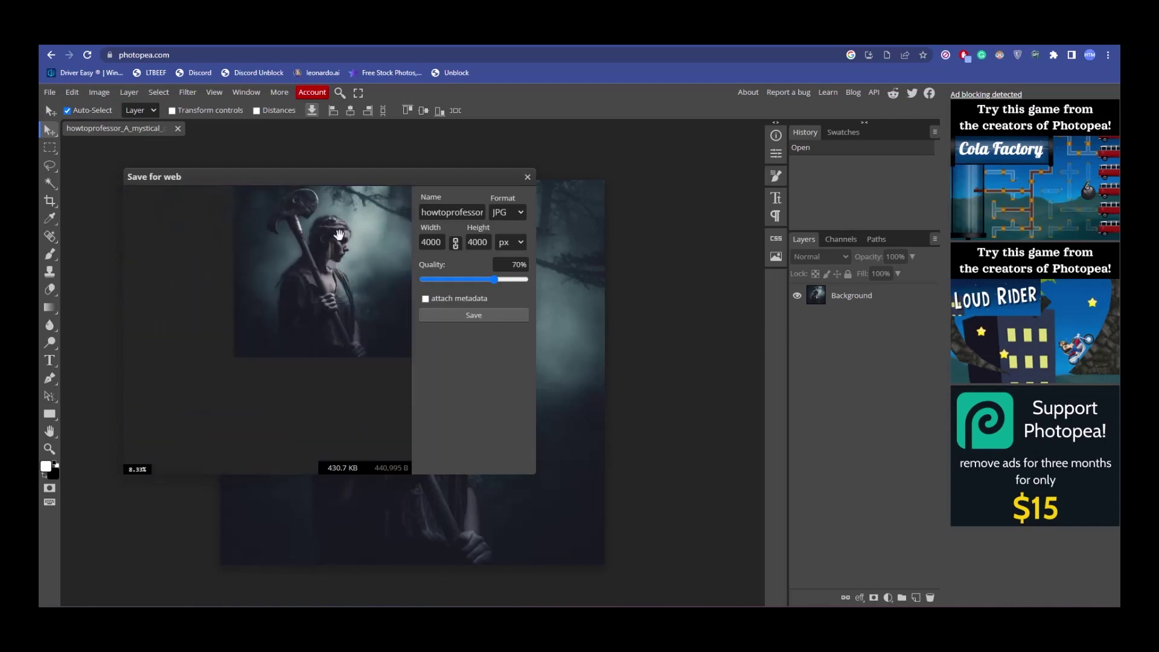
{"action": "scroll", "coordinate": [338, 241], "scroll_direction": "down", "scroll_amount": 1}
{"action": "scroll", "coordinate": [344, 247], "scroll_direction": "down", "scroll_amount": 1}
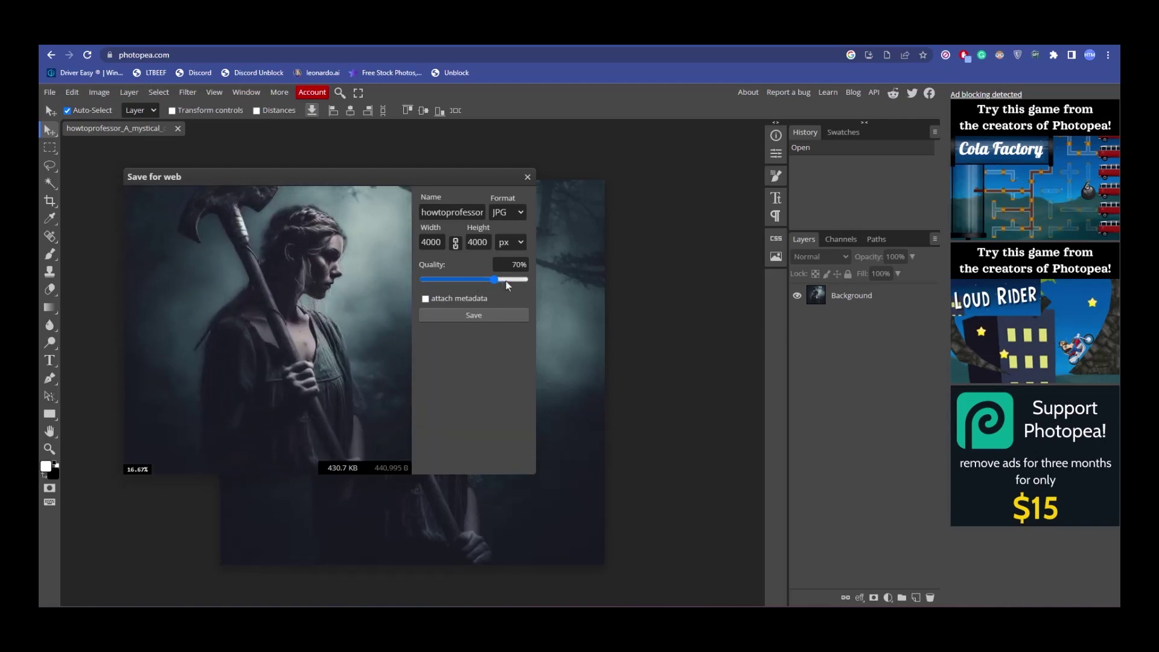
- Raise export quality to 100% and save the 4000 px JPEG to the Desktop
{"action": "left_click_drag", "start_coordinate": [500, 285], "coordinate": [522, 286]}
{"action": "scroll", "coordinate": [314, 270], "scroll_direction": "down", "scroll_amount": 2}
{"action": "scroll", "coordinate": [313, 270], "scroll_direction": "up", "scroll_amount": 1}
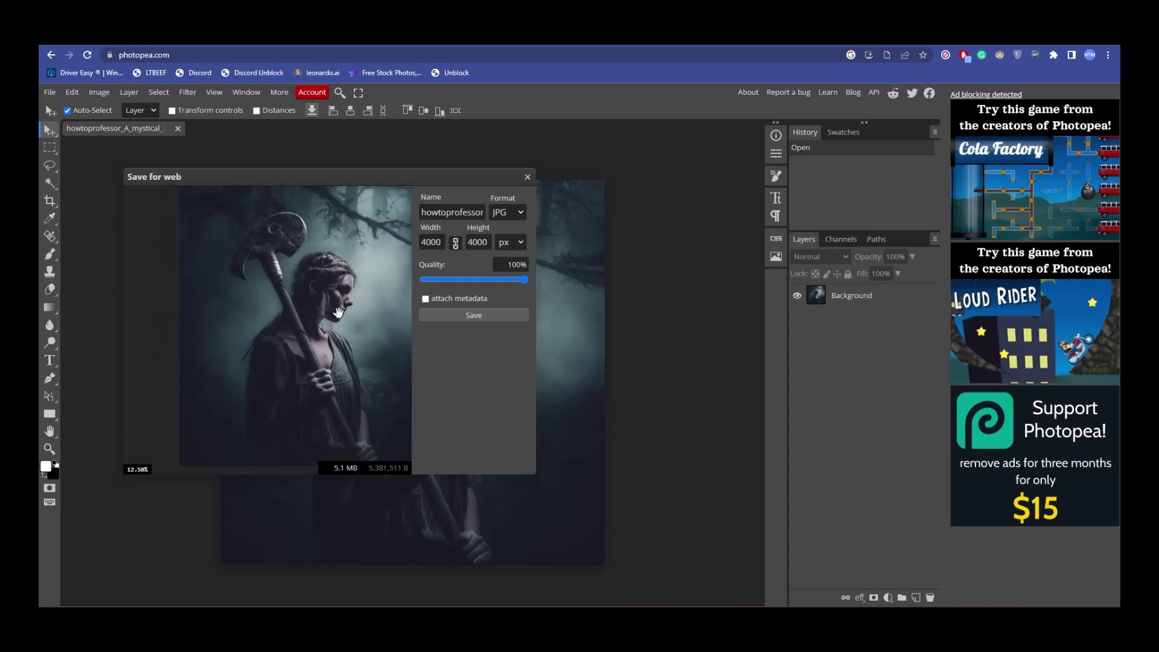
{"action": "left_click", "coordinate": [472, 316]}
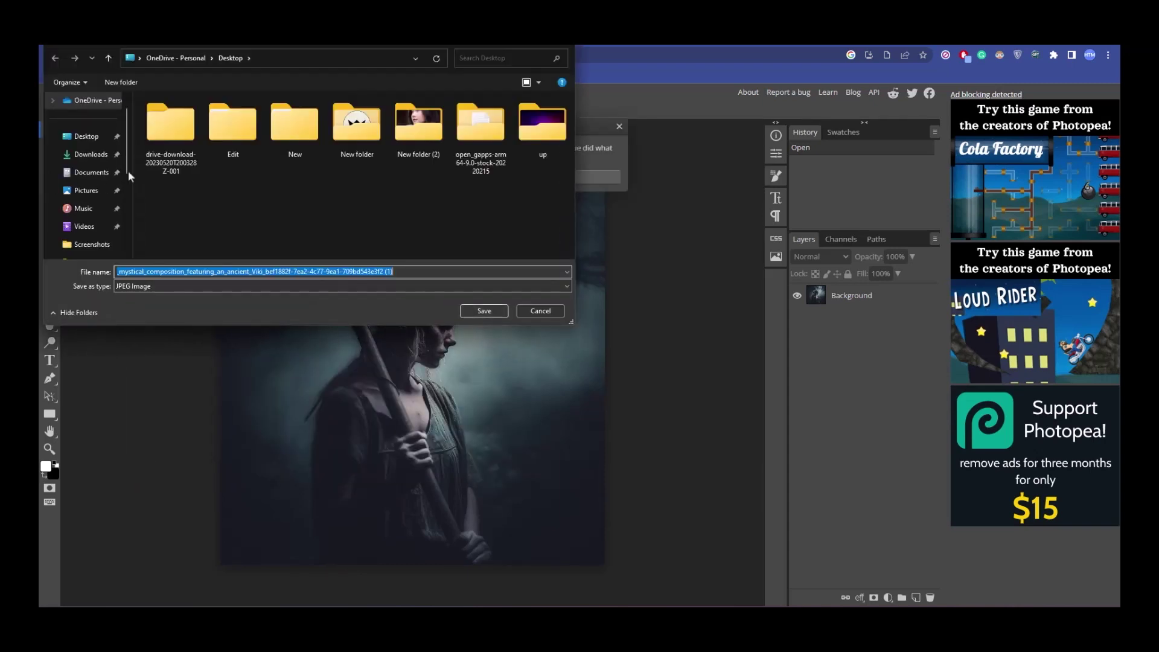
{"action": "left_click", "coordinate": [87, 137]}
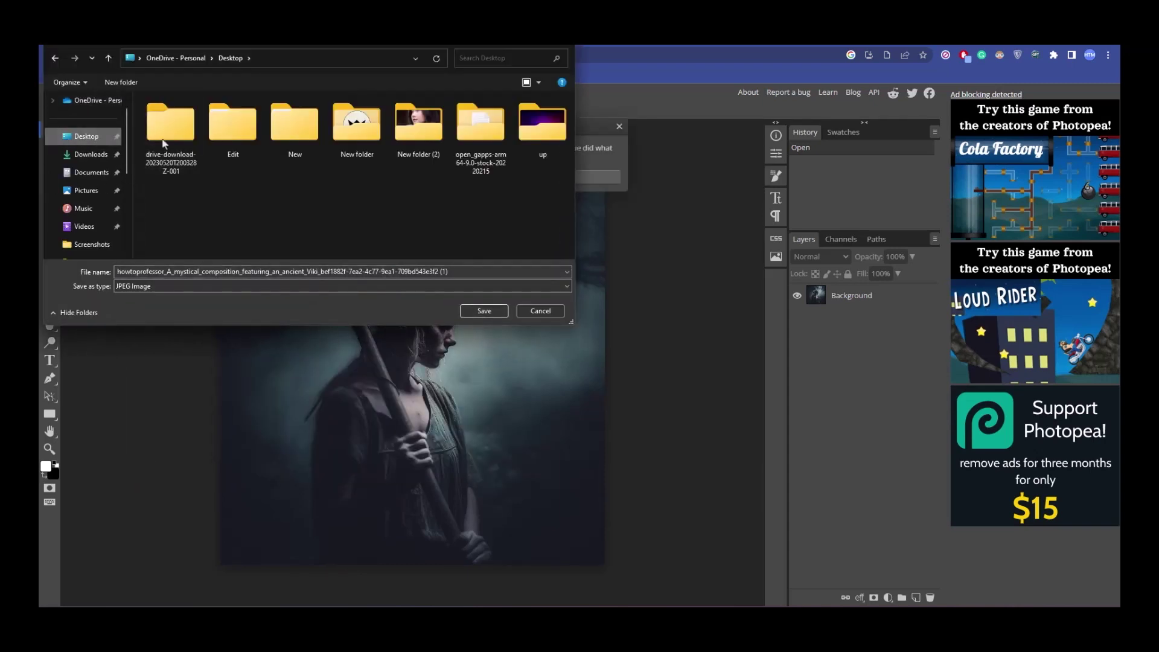
{"action": "left_click", "coordinate": [484, 311]}
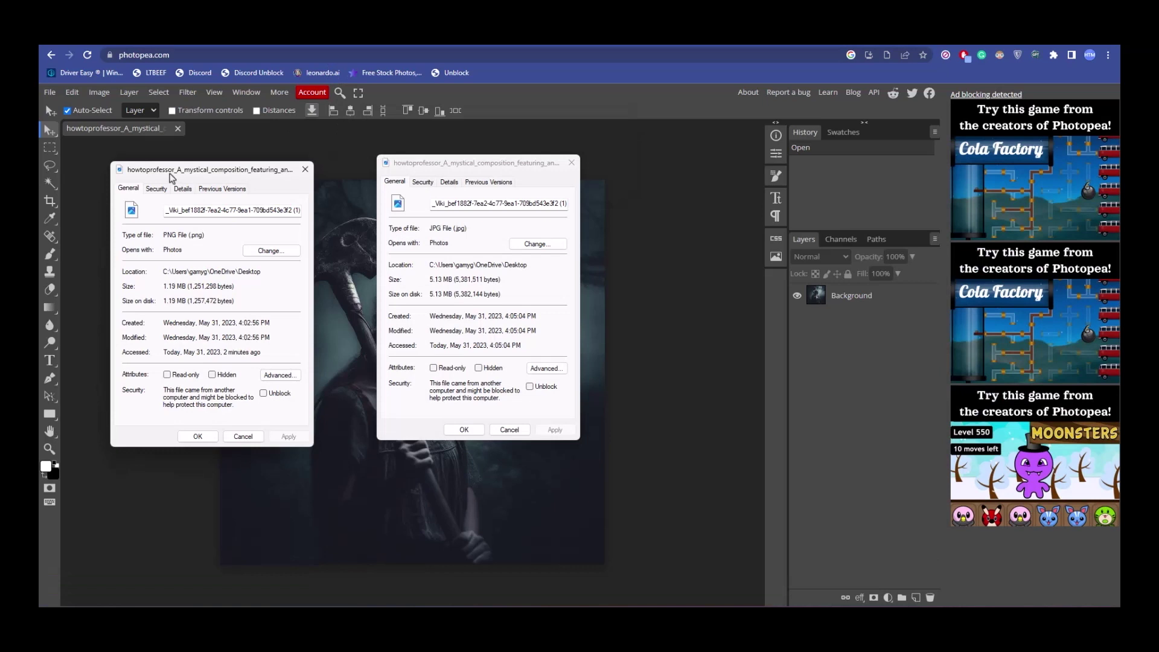
- Compare PNG (1024 × 1024) and JPG (4000 × 4000) Details side by side, then close both
{"action": "left_click_drag", "start_coordinate": [172, 177], "coordinate": [174, 182]}
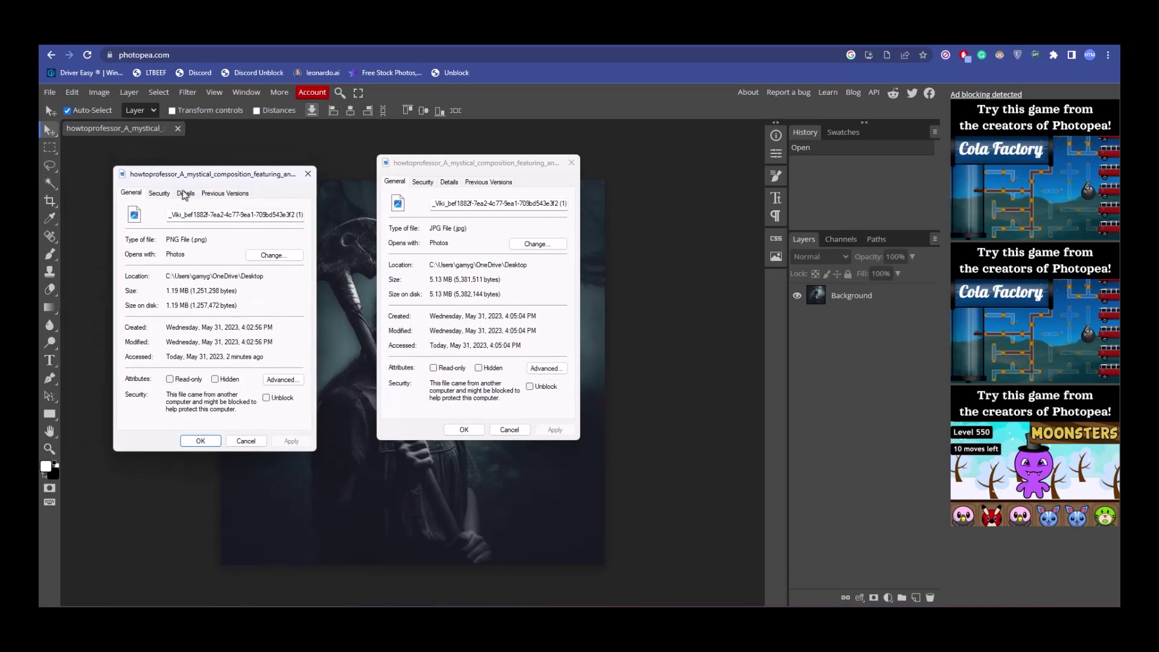
{"action": "left_click", "coordinate": [185, 193]}
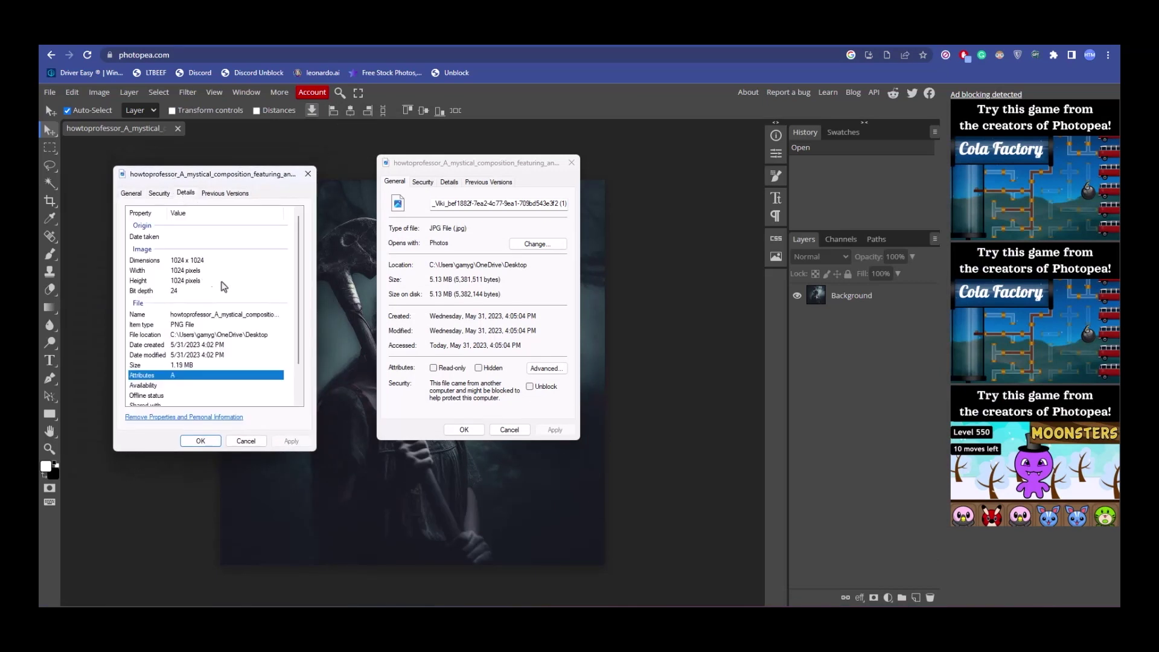
{"action": "left_click_drag", "start_coordinate": [510, 169], "coordinate": [543, 189]}
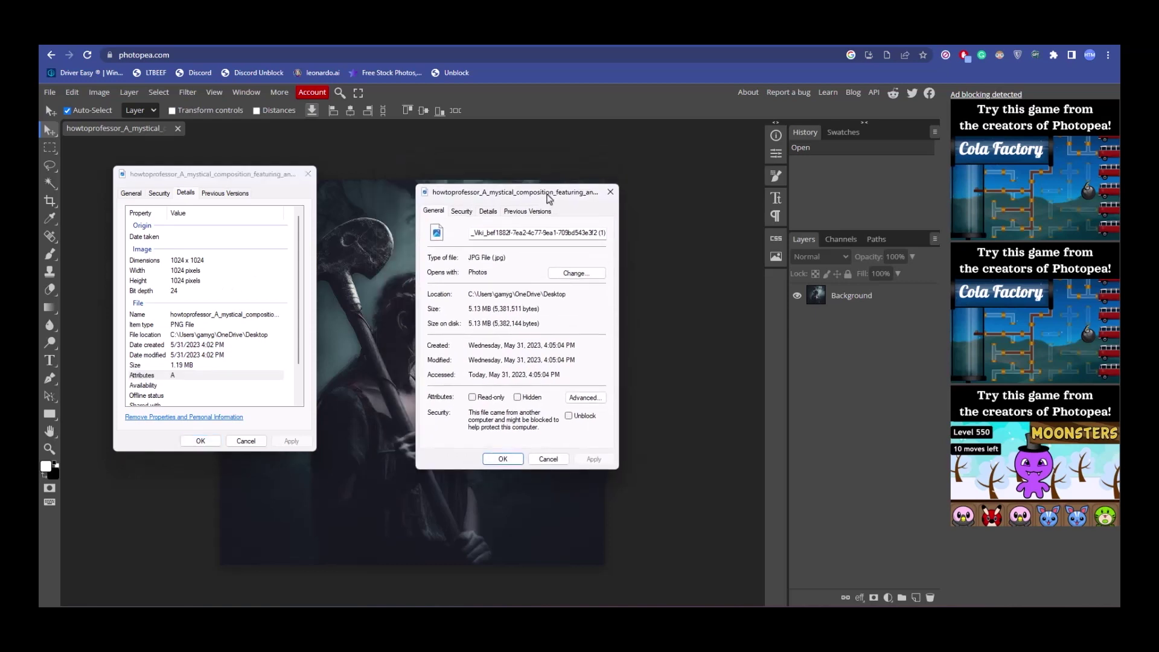
{"action": "left_click", "coordinate": [483, 204]}
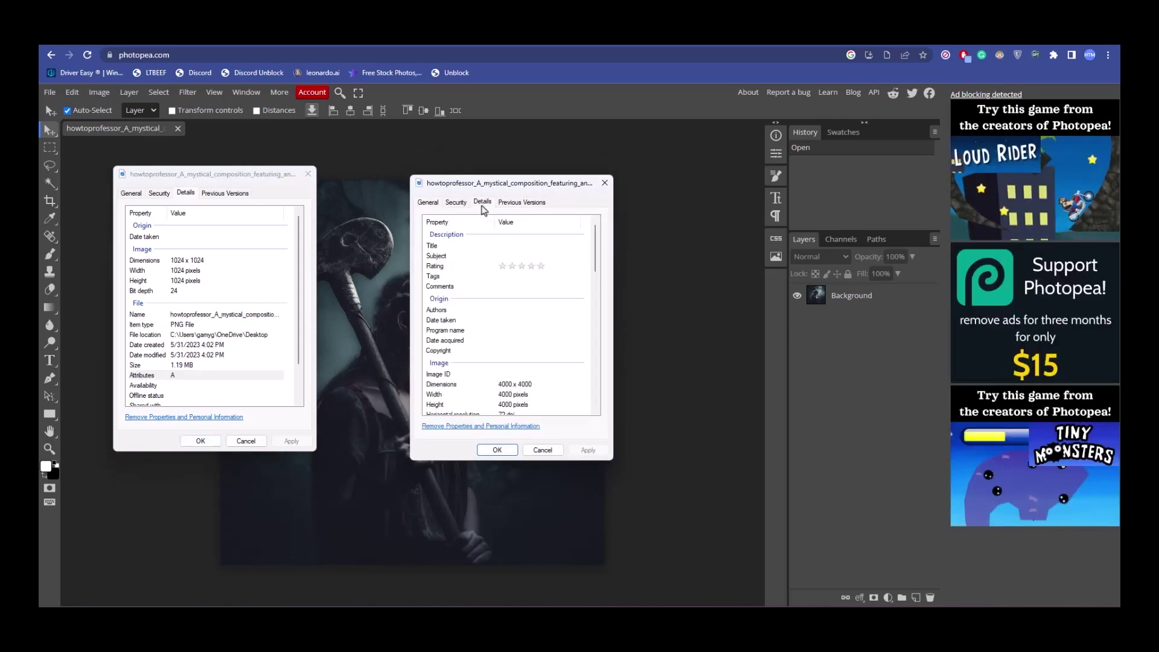
{"action": "scroll", "coordinate": [523, 277], "scroll_direction": "down", "scroll_amount": 4}
{"action": "scroll", "coordinate": [523, 276], "scroll_direction": "down", "scroll_amount": 1}
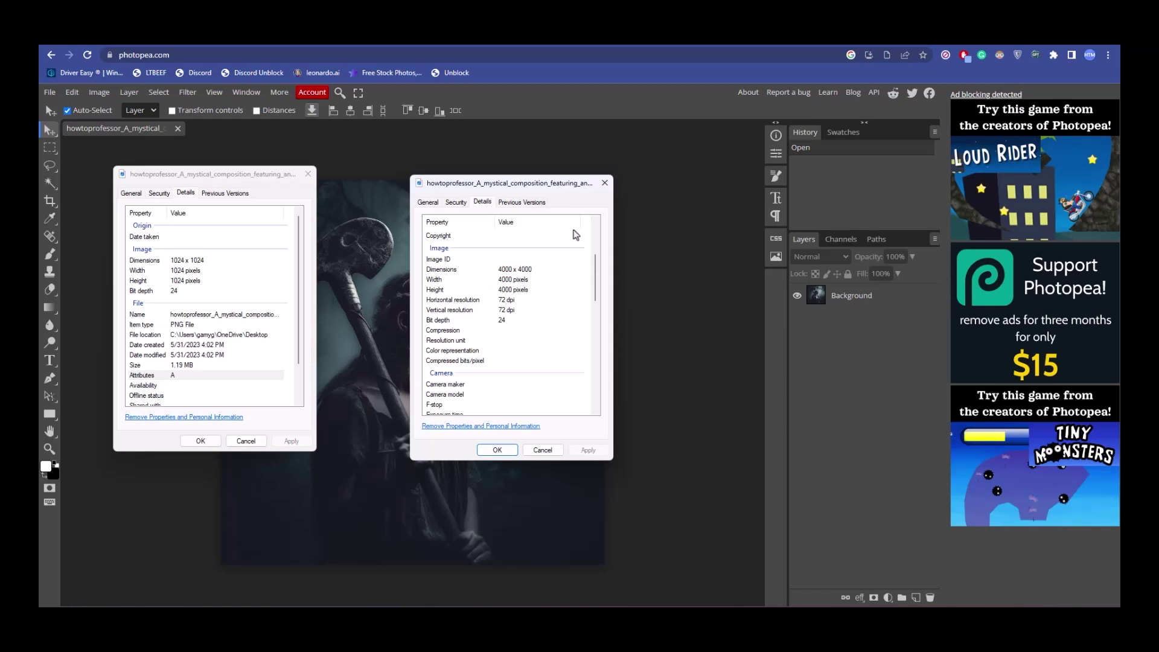
{"action": "left_click", "coordinate": [609, 186]}
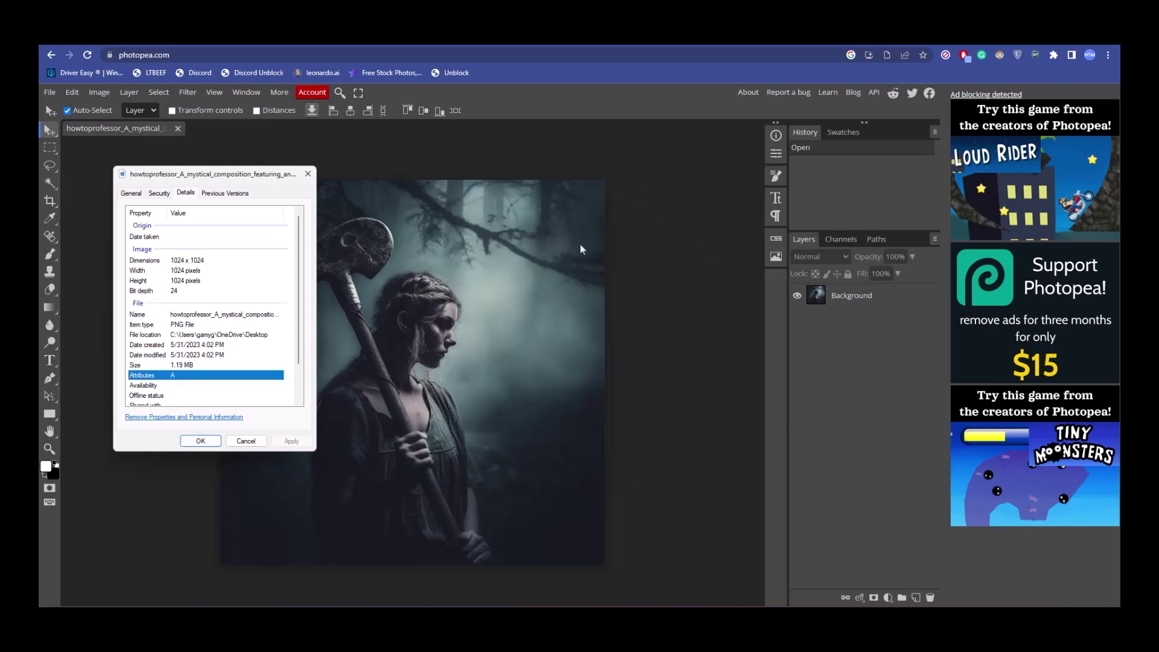
{"action": "left_click", "coordinate": [308, 174]}
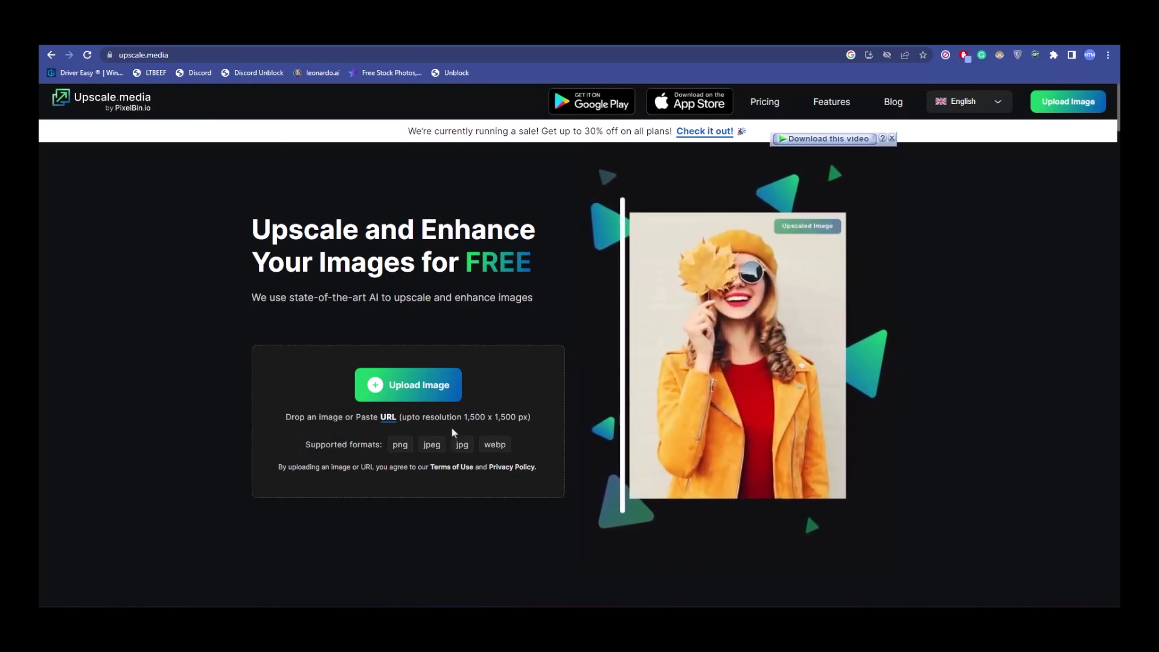
- Upload the woman-with-axe PNG to Upscale.media to get its 2048 × 2048 2x results
{"action": "left_click", "coordinate": [422, 399]}
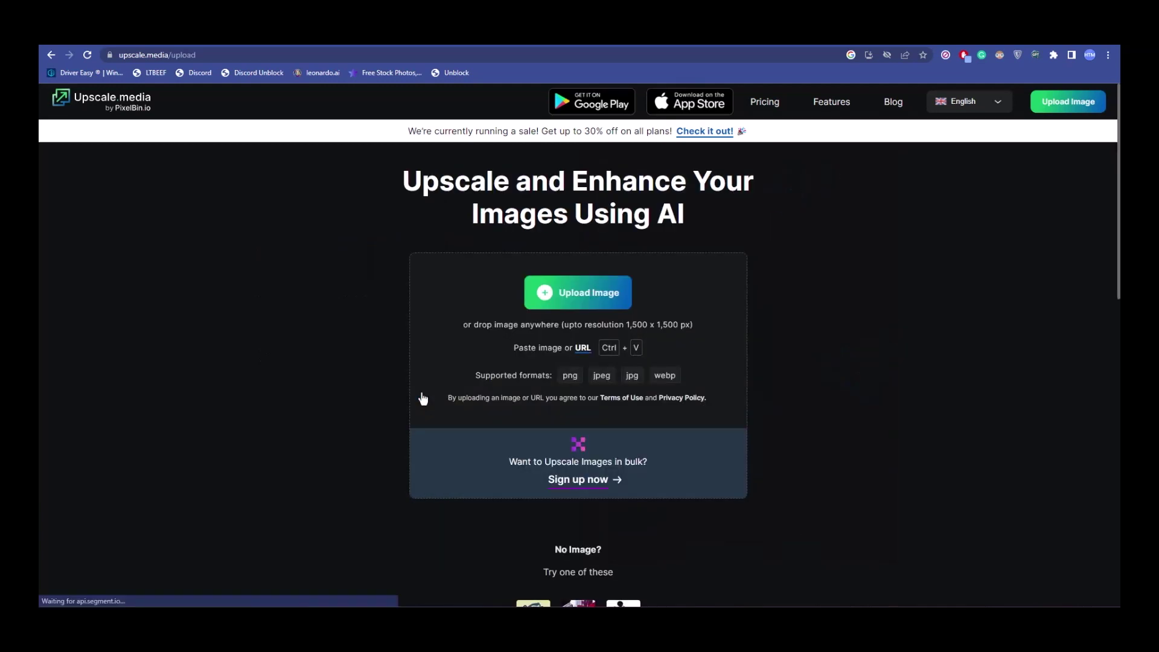
{"action": "left_click", "coordinate": [172, 211]}
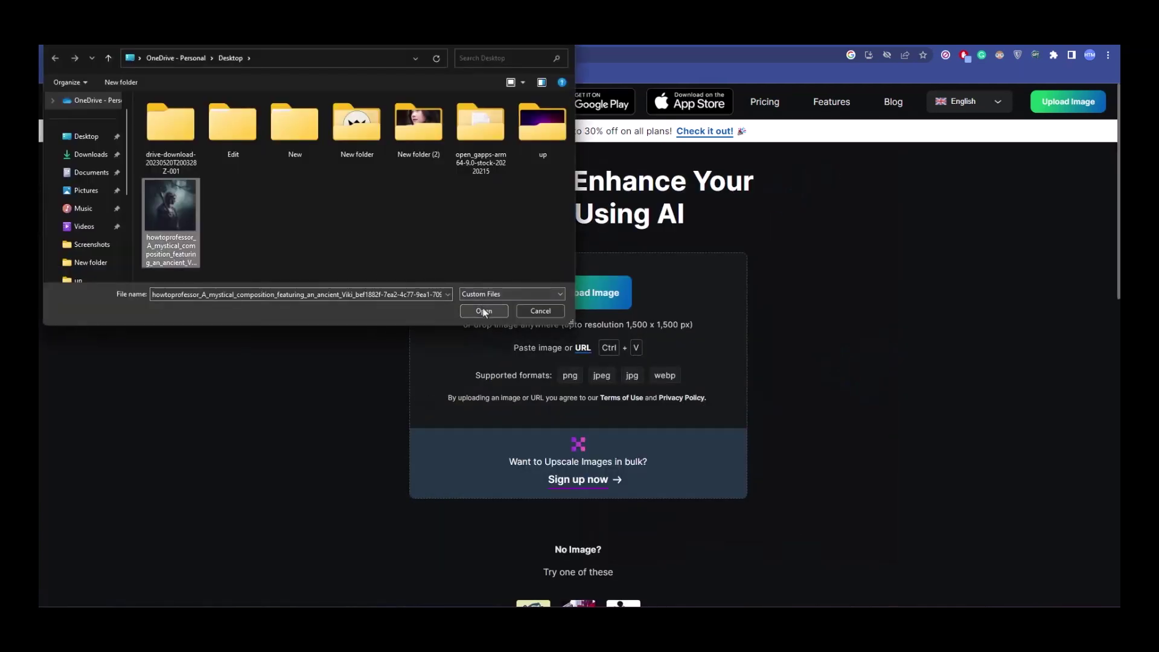
{"action": "left_click", "coordinate": [483, 311]}
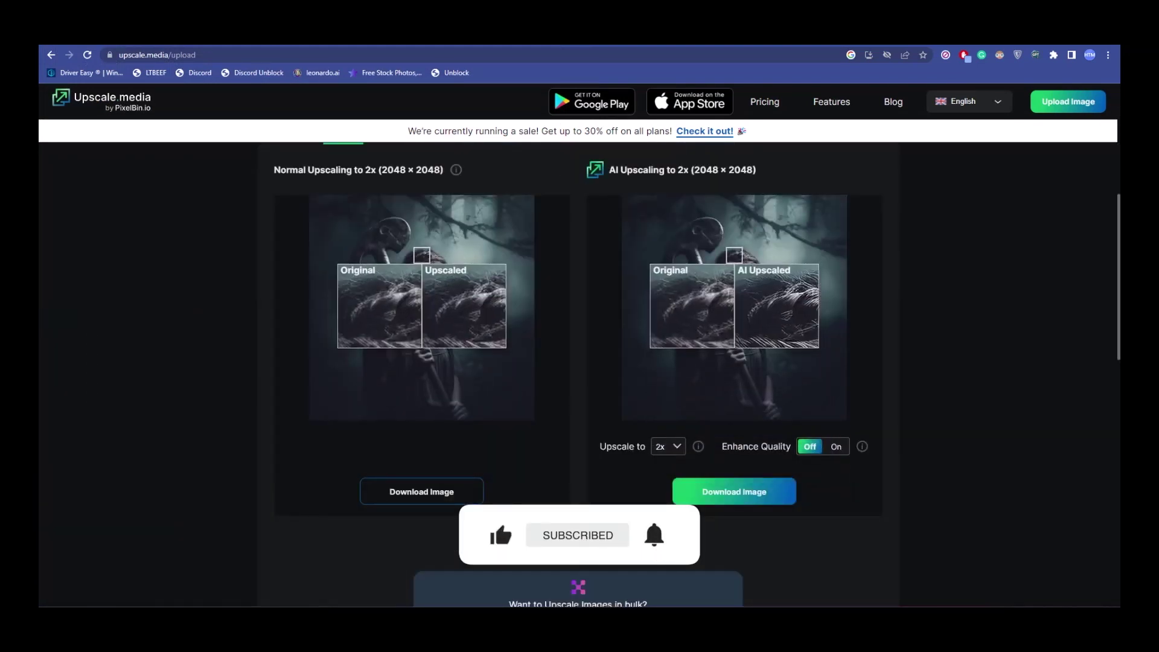
{"action": "left_click", "coordinate": [677, 449]}
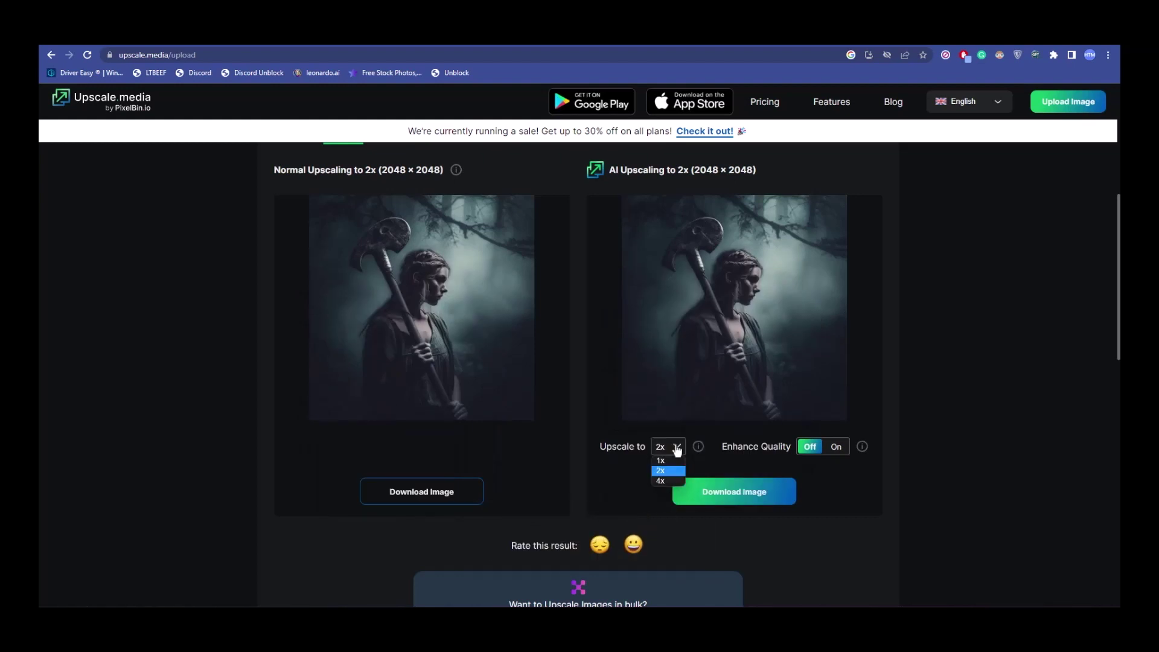
- Upscale 4x to 4096 × 4096 with Enhance Quality on, then download the AI result
{"action": "left_click", "coordinate": [664, 481]}
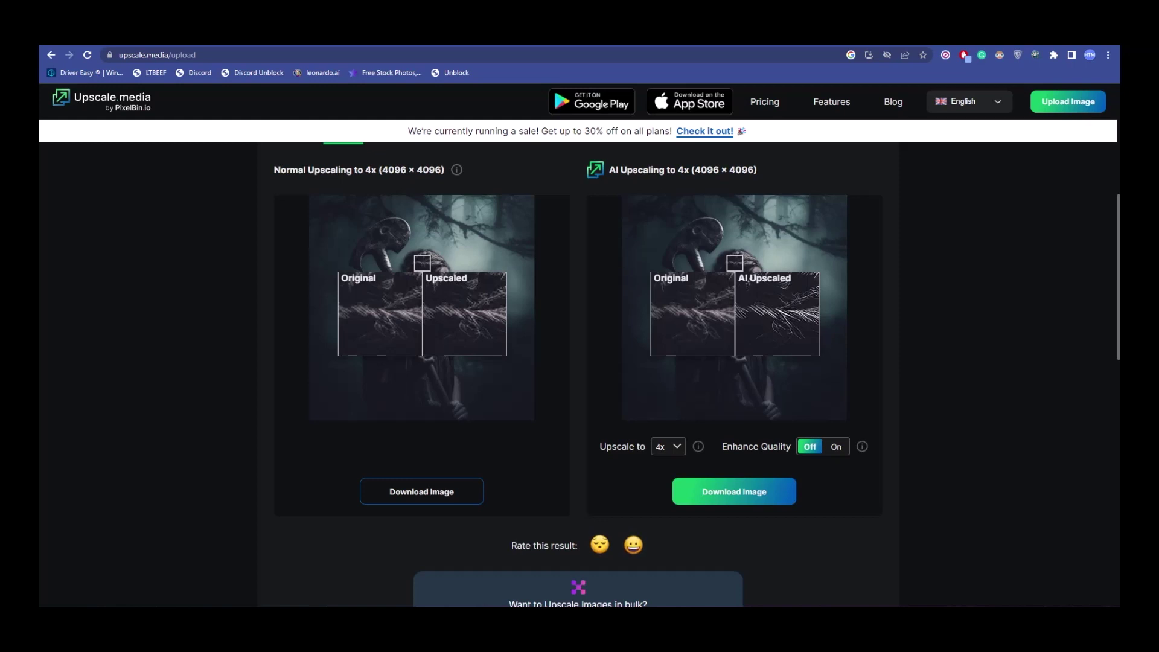
{"action": "left_click", "coordinate": [836, 448]}
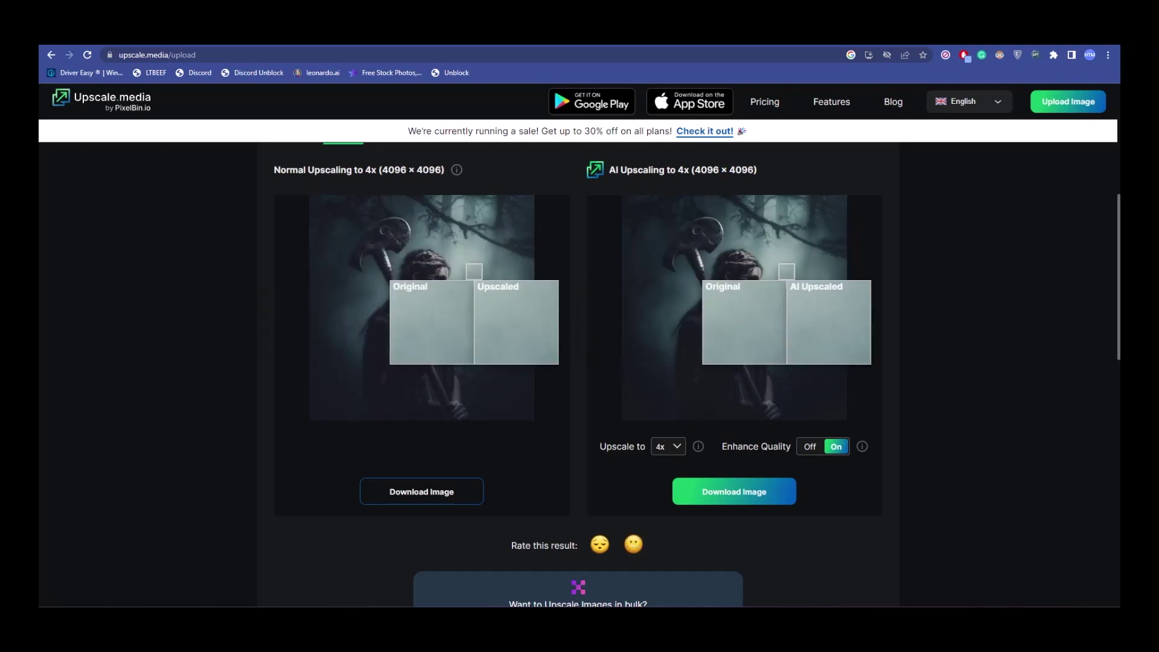
{"action": "left_click", "coordinate": [759, 492]}
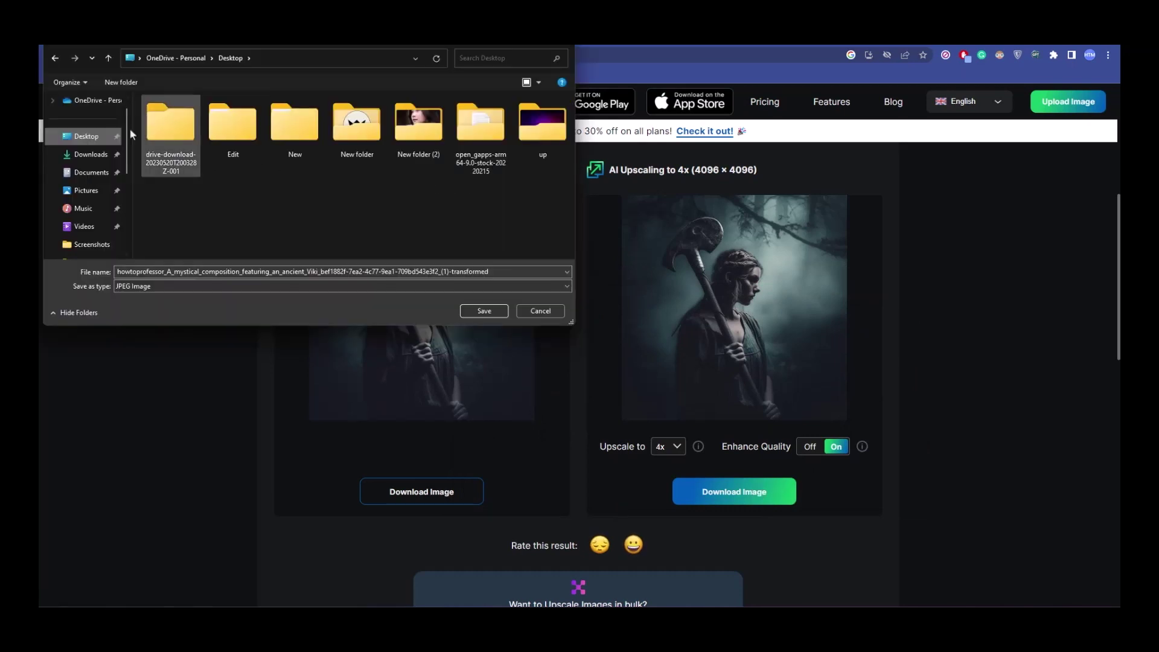
- Save the 4096 px AI-upscaled JPEG to the Desktop and show it in its folder
{"action": "left_click", "coordinate": [478, 311]}
{"action": "left_click", "coordinate": [158, 591]}
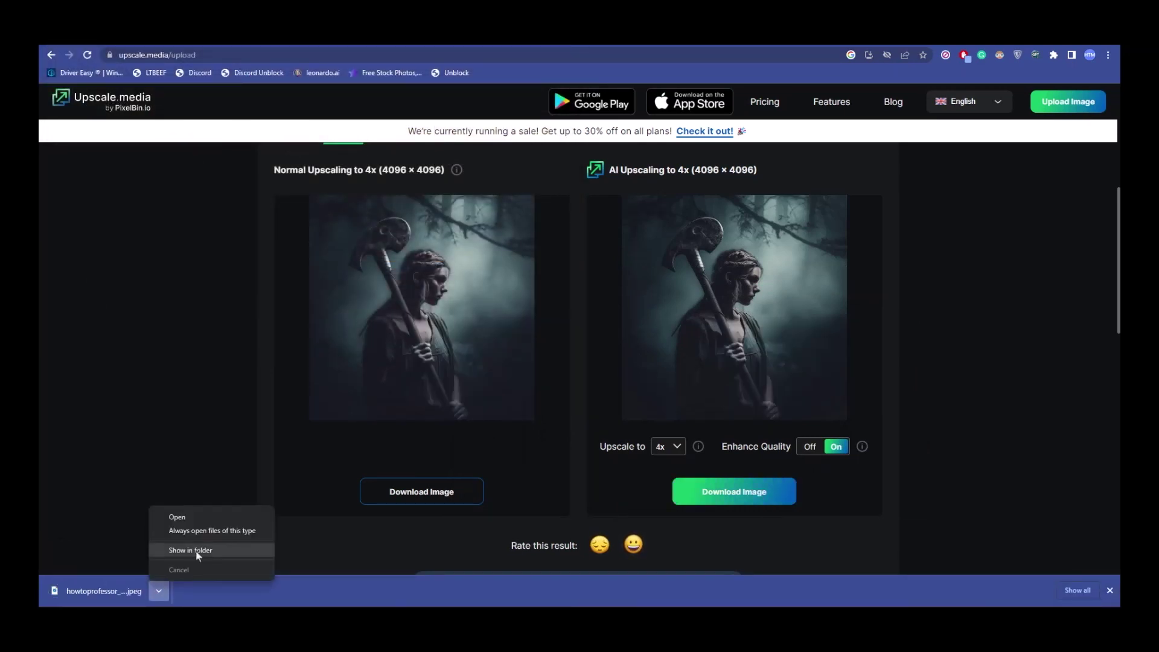
{"action": "left_click", "coordinate": [197, 551]}
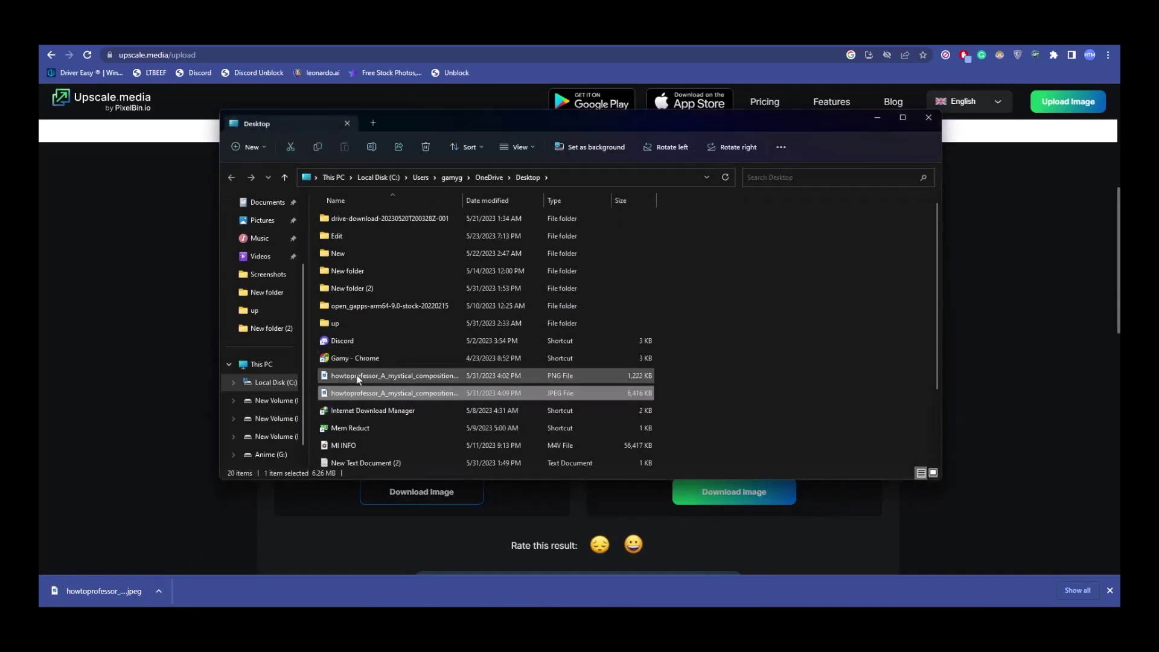
- View the JPEG zoomed in Photos, then open its file Properties
{"action": "double_click", "coordinate": [346, 393]}
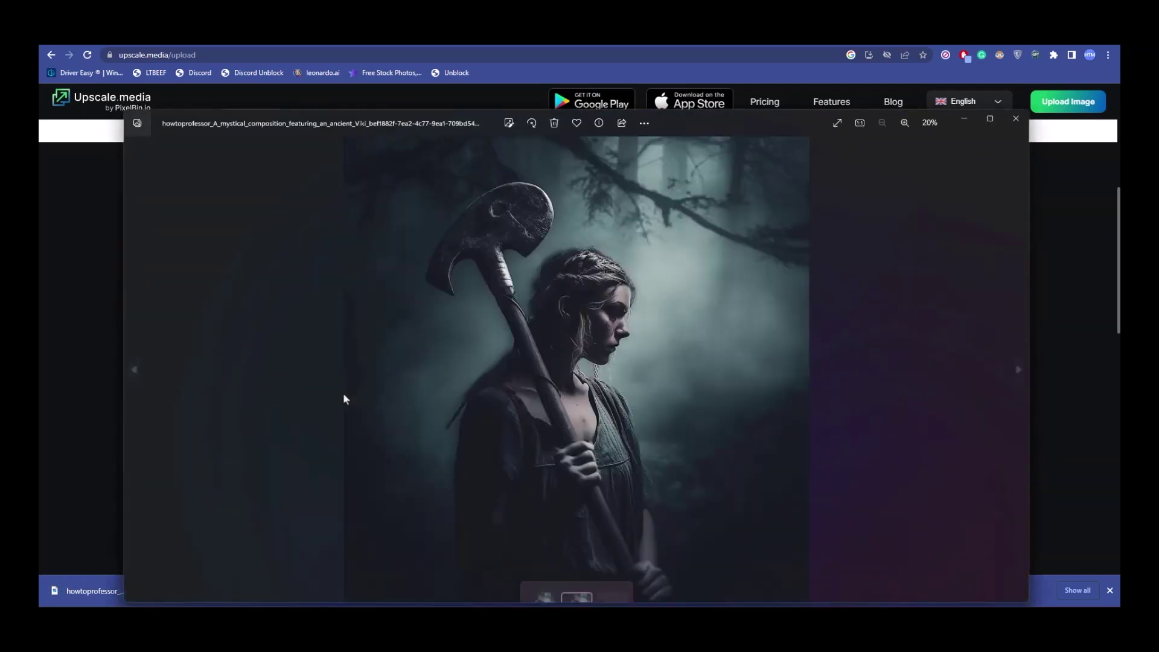
{"action": "scroll", "coordinate": [564, 308], "scroll_direction": "up", "scroll_amount": 5}
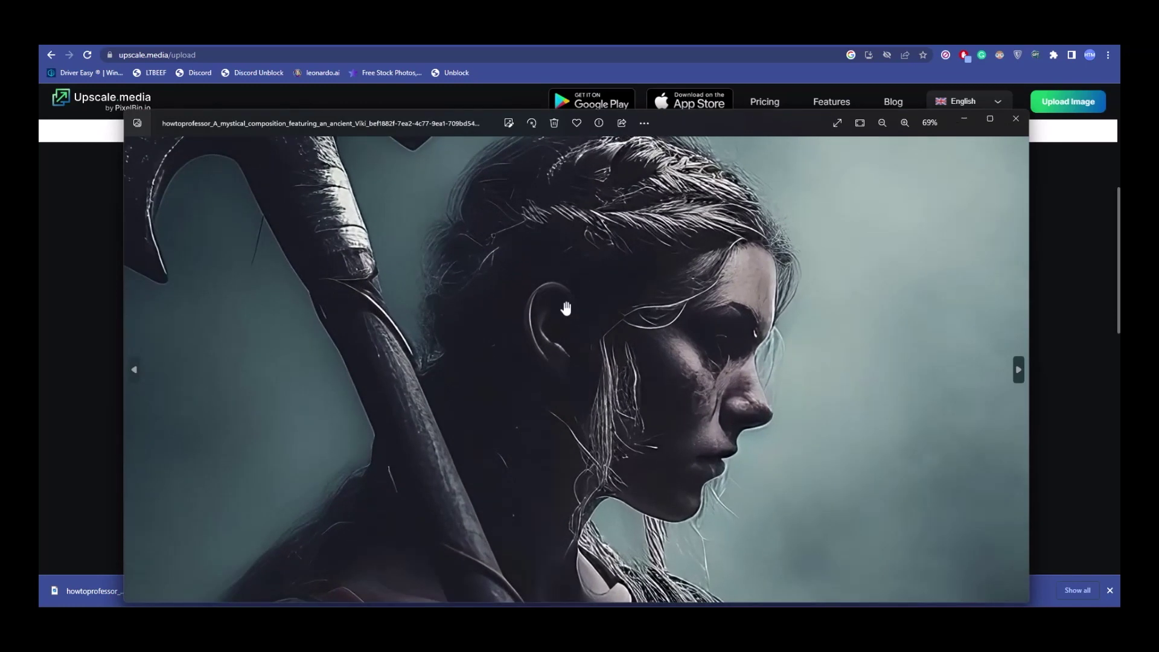
{"action": "left_click", "coordinate": [1016, 118]}
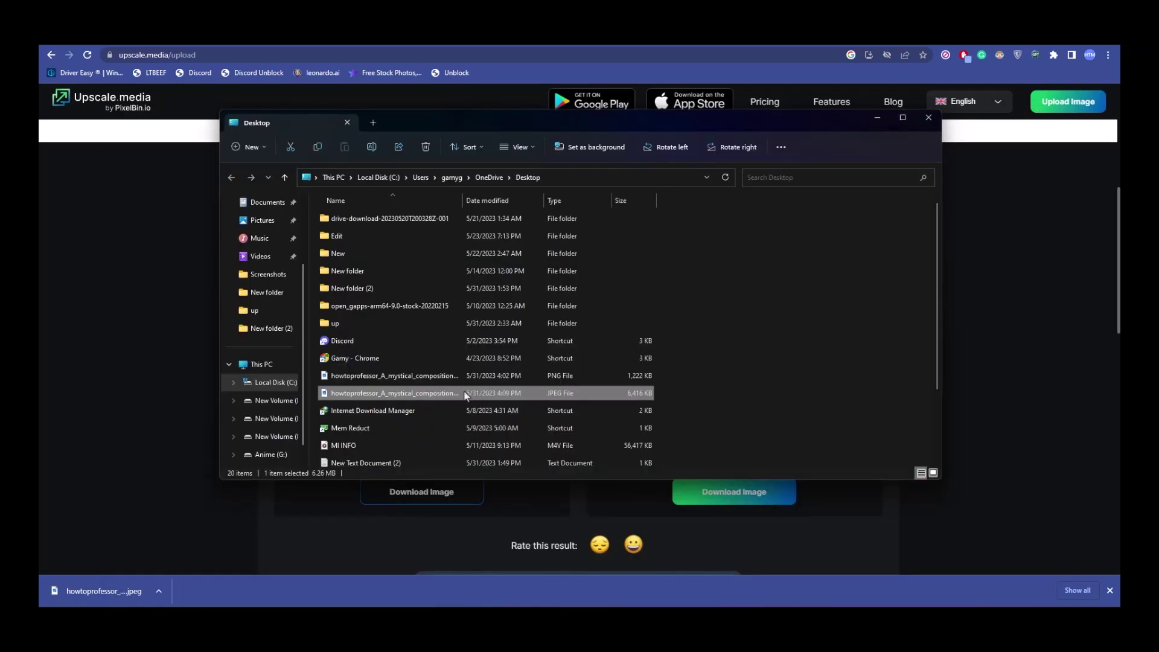
{"action": "right_click", "coordinate": [462, 394]}
{"action": "left_click", "coordinate": [495, 316]}
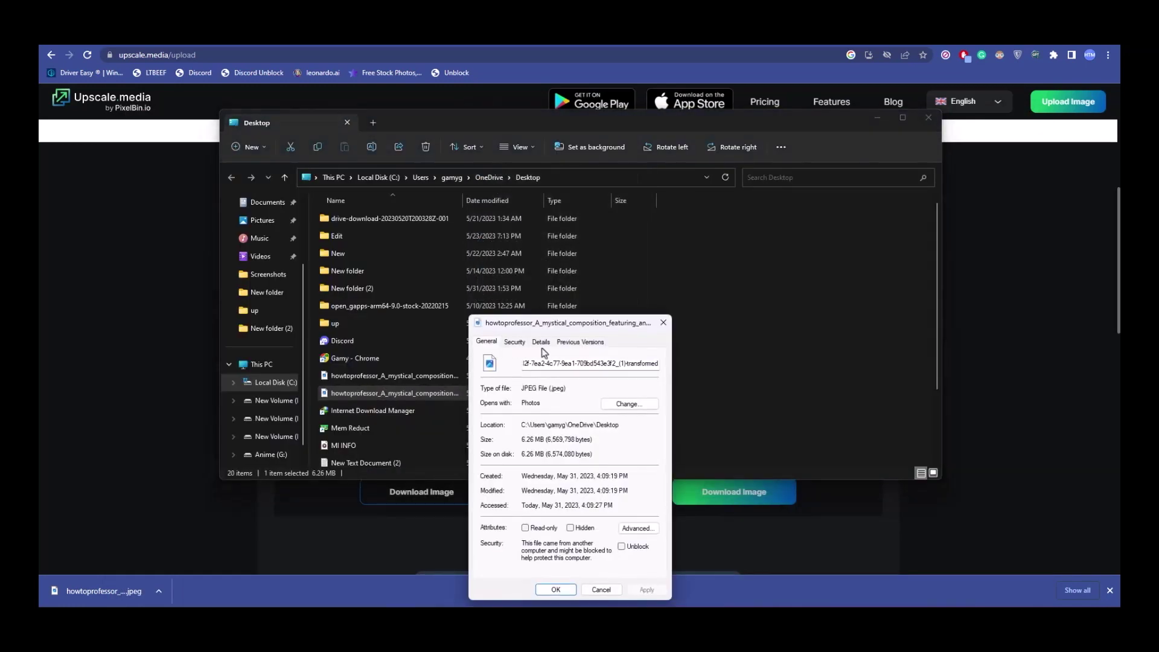
- Confirm the JPEG's Details show 4096 × 4096, then close Properties, Explorer and the downloads bar
{"action": "left_click", "coordinate": [543, 342]}
{"action": "left_click_drag", "start_coordinate": [578, 329], "coordinate": [541, 220]}
{"action": "scroll", "coordinate": [576, 368], "scroll_direction": "down", "scroll_amount": 2}
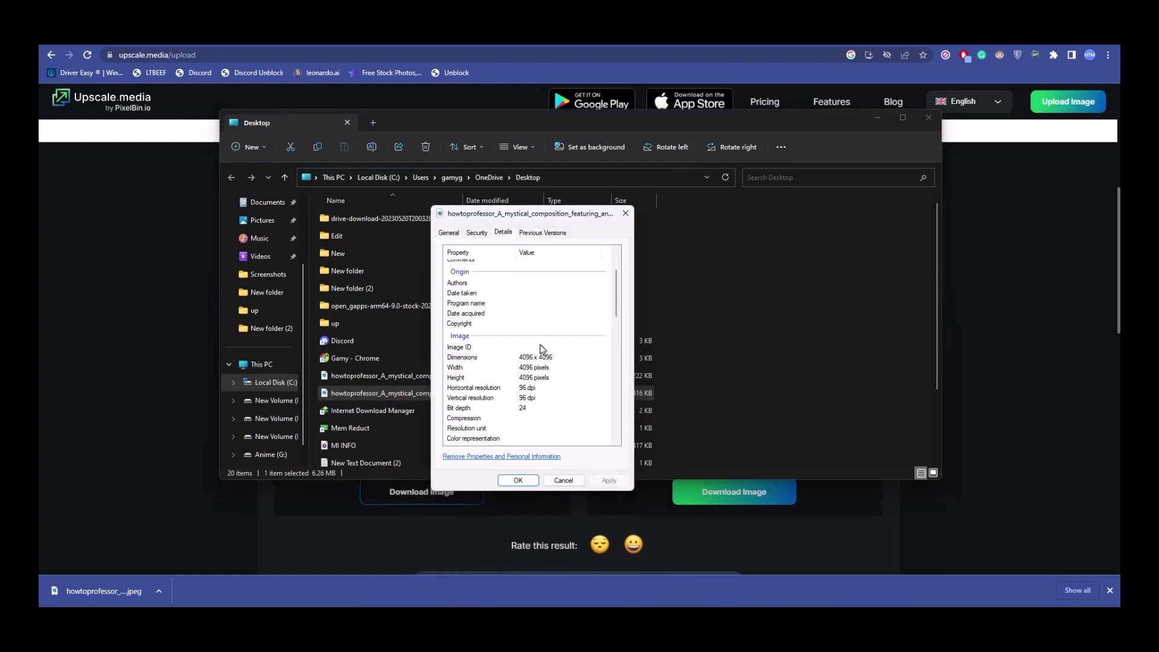
{"action": "left_click", "coordinate": [626, 213]}
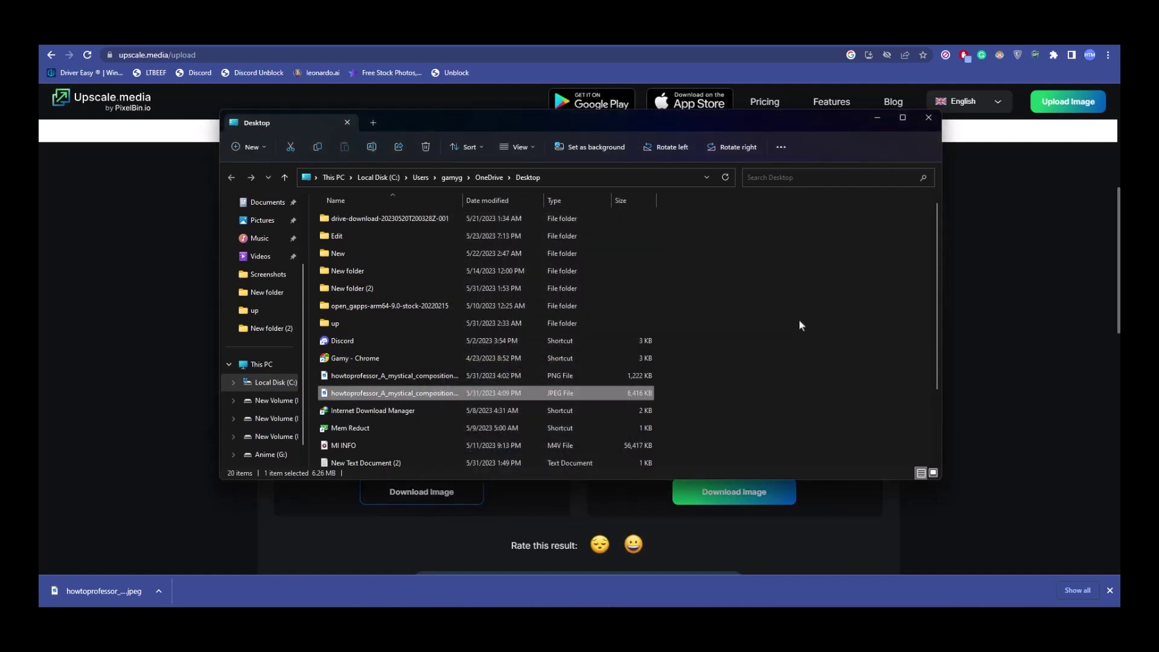
{"action": "left_click", "coordinate": [929, 118]}
{"action": "left_click", "coordinate": [1110, 591]}
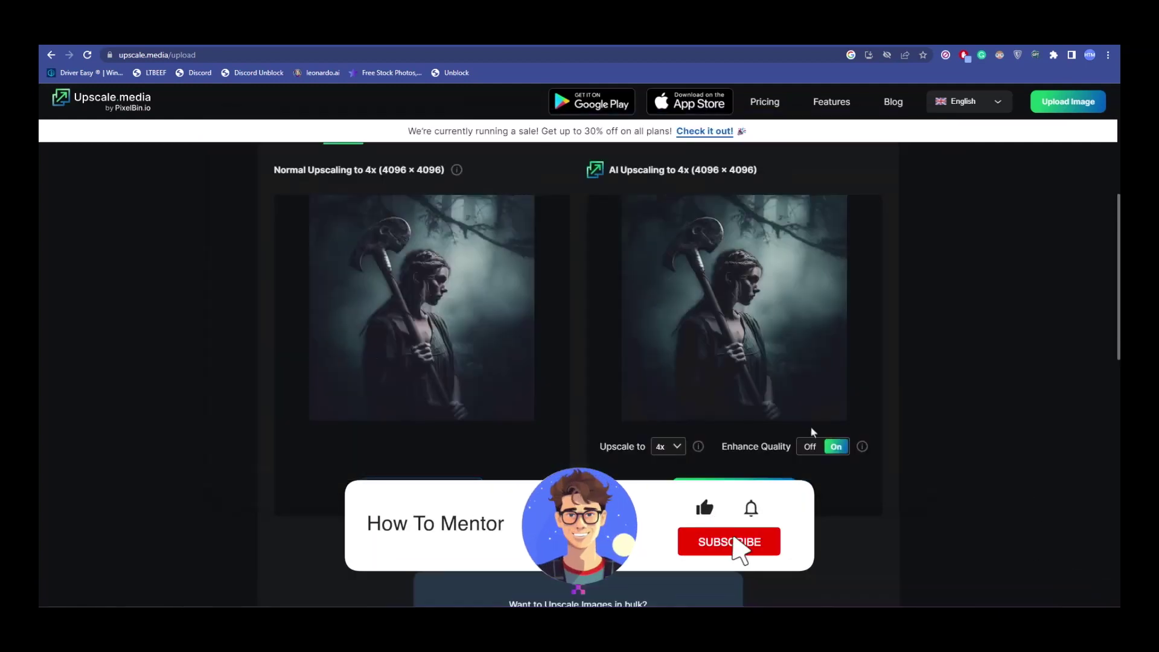